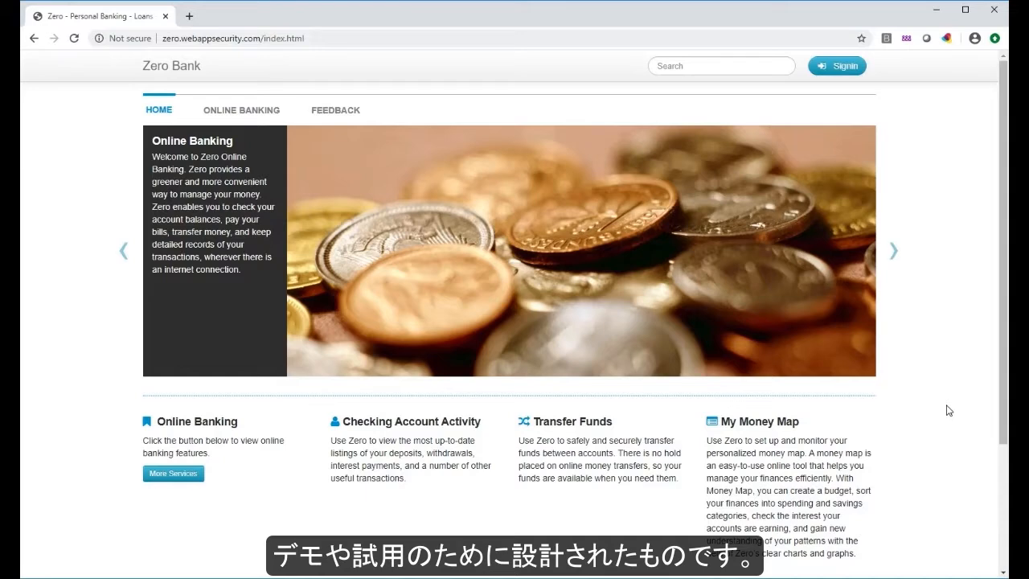
Review the Zero Bank home page, including the feature descriptions and the footer disclaimer
{"action": "scroll", "coordinate": [948, 410], "scroll_direction": "down", "scroll_amount": 2}
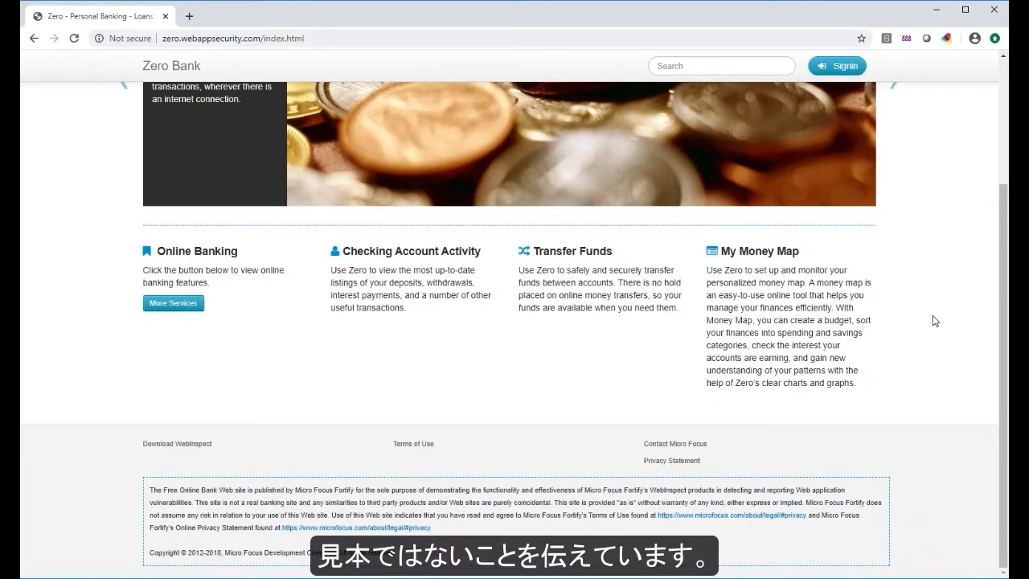
{"action": "scroll", "coordinate": [932, 316], "scroll_direction": "up", "scroll_amount": 3}
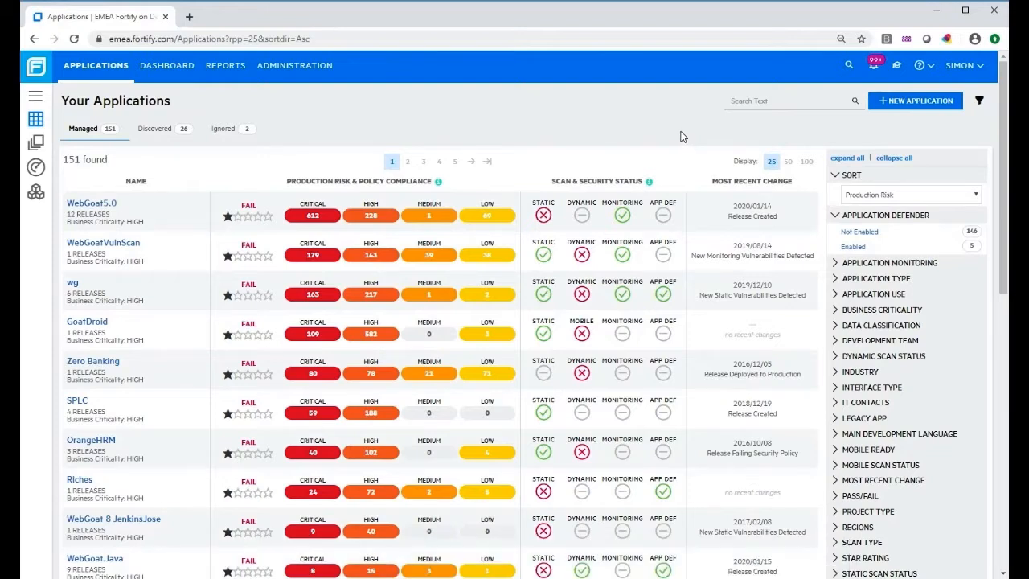
Search the Fortify on Demand applications for "zero personal" and open the Zero Personal Banking application
{"action": "left_click", "coordinate": [743, 103]}
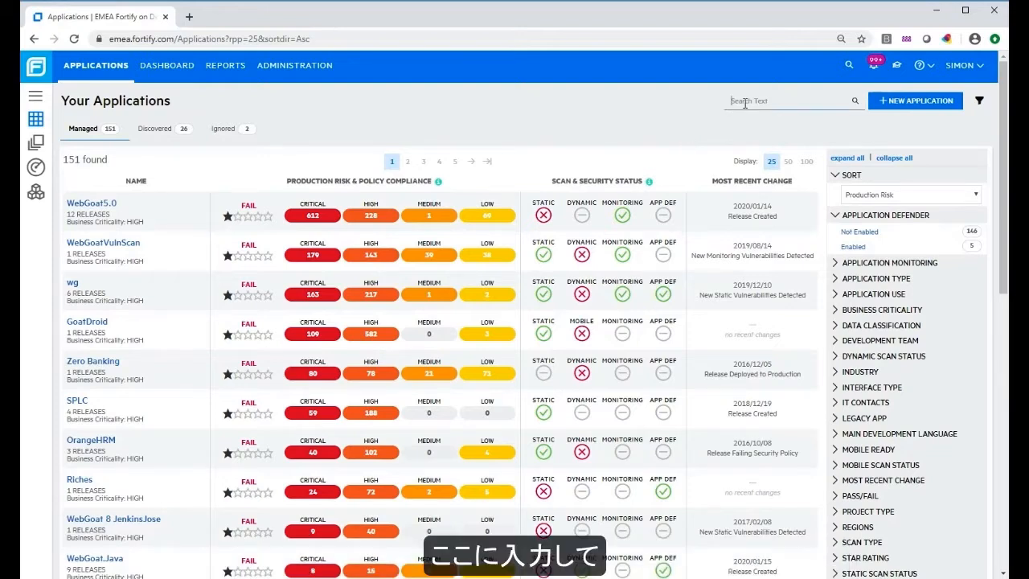
{"action": "type", "text": "zero"}
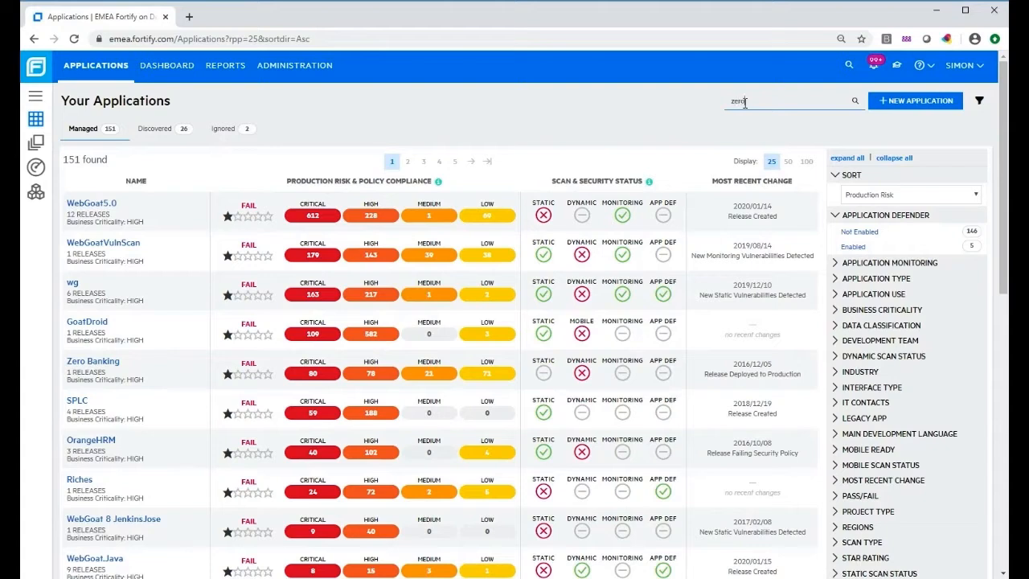
{"action": "type", "text": " personal"}
{"action": "key", "text": "Return"}
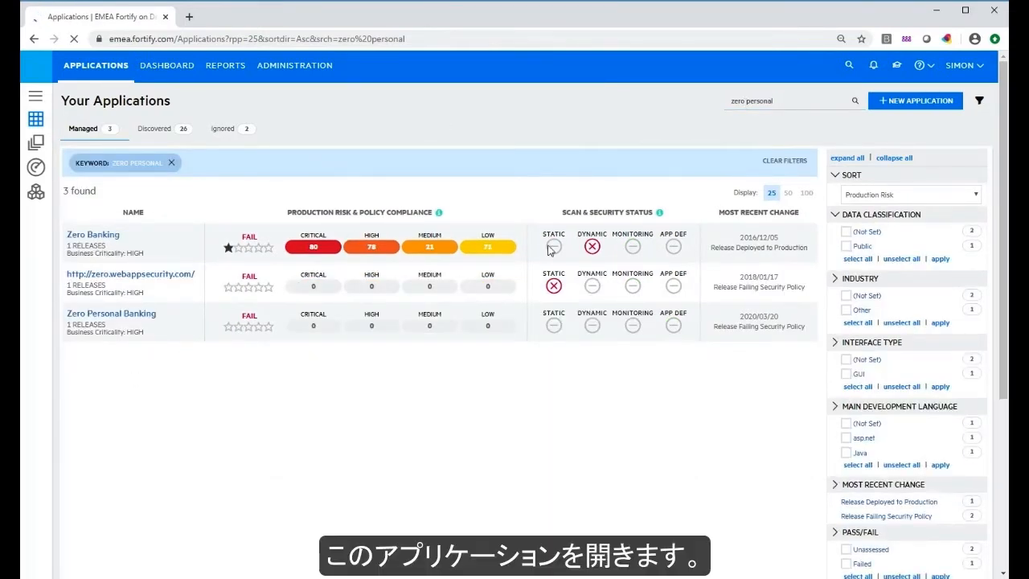
{"action": "left_click", "coordinate": [143, 317]}
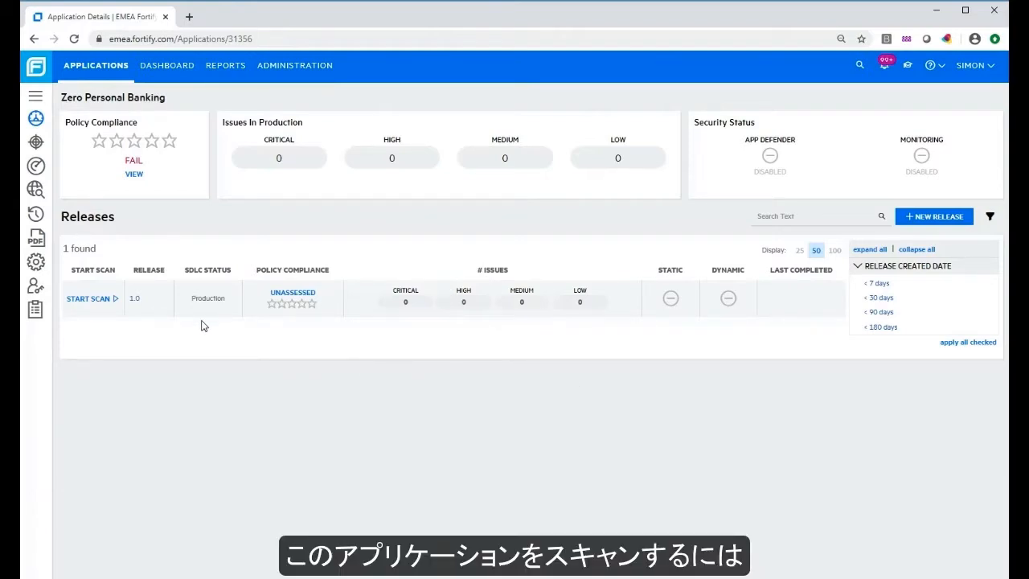
Set up a dynamic scan for release 1.0 with Dynamic Website Assessment, the 1459 - Subscription (6 Units) entitlement and External environment facing
{"action": "left_click", "coordinate": [101, 302]}
{"action": "left_click", "coordinate": [103, 334]}
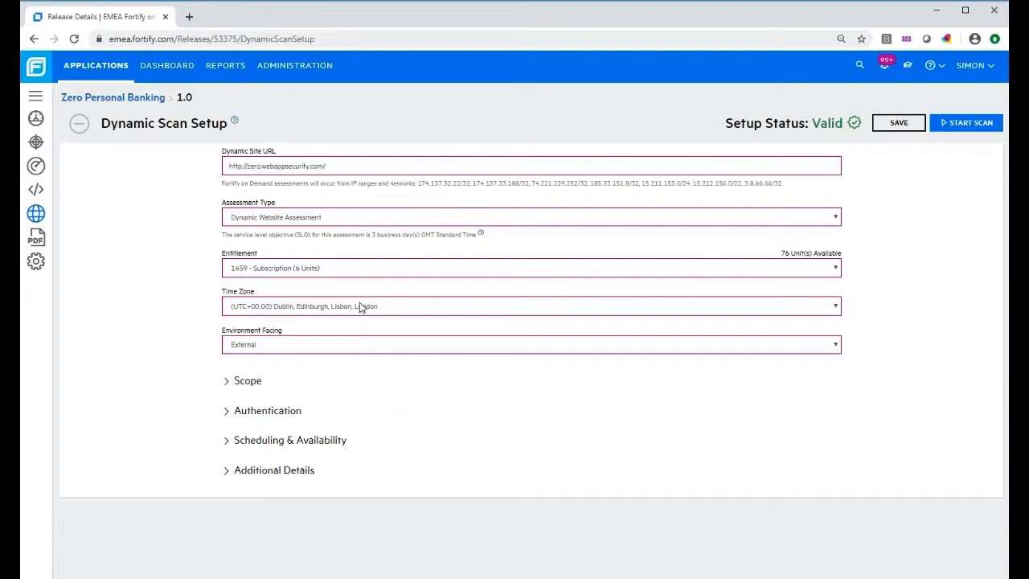
{"action": "left_click", "coordinate": [338, 220]}
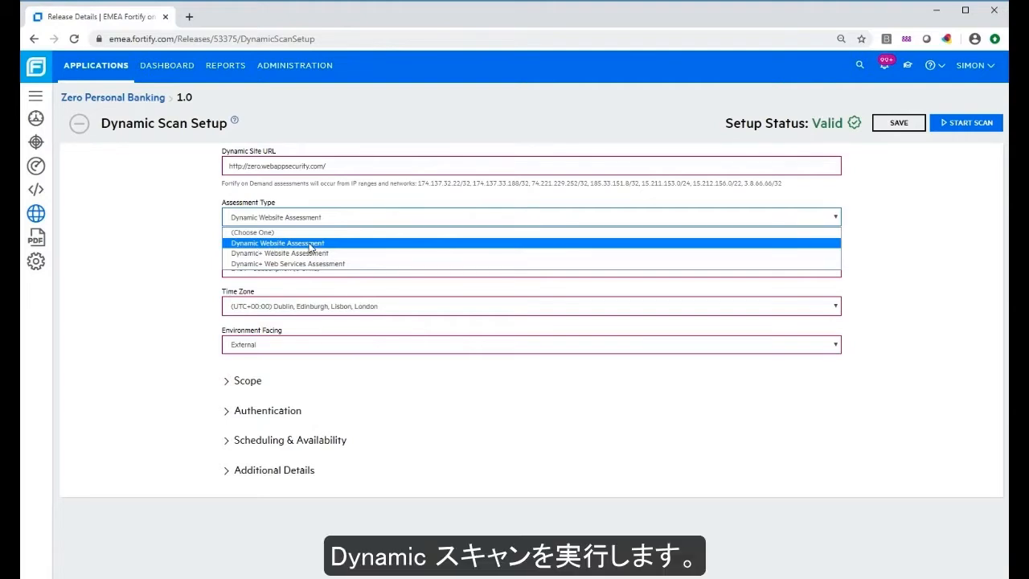
{"action": "left_click", "coordinate": [340, 248]}
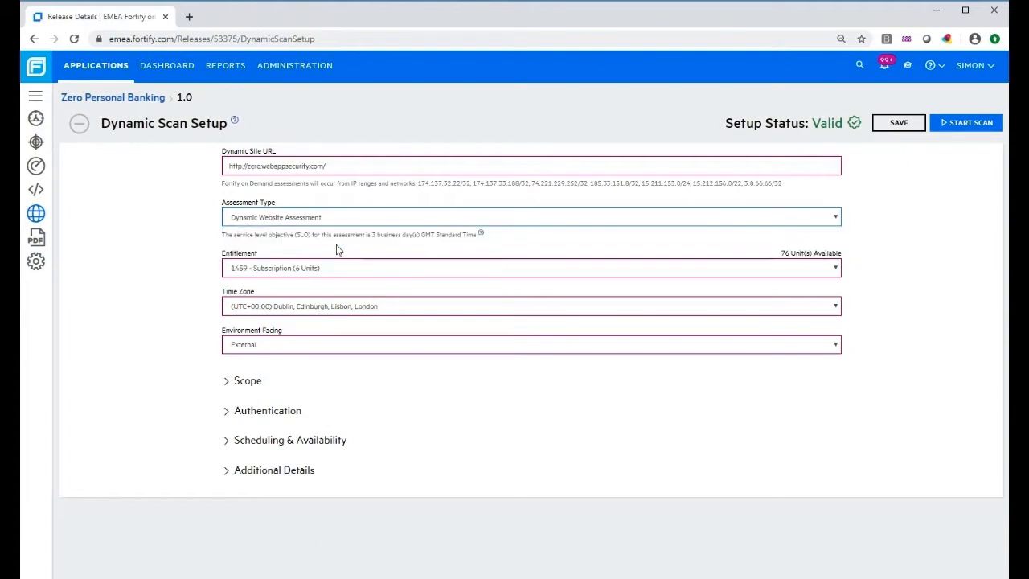
{"action": "left_click", "coordinate": [309, 271]}
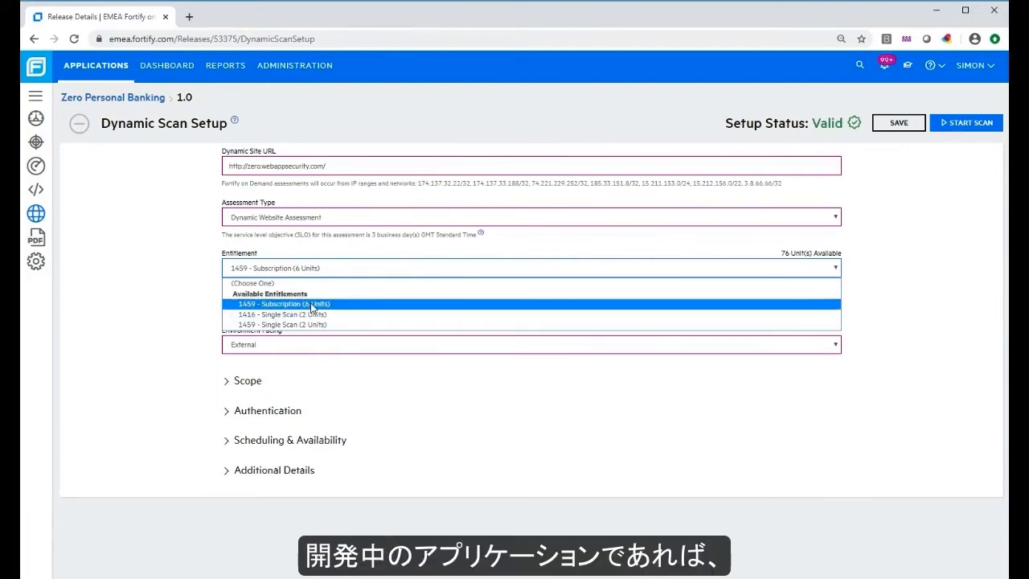
{"action": "left_click", "coordinate": [312, 303]}
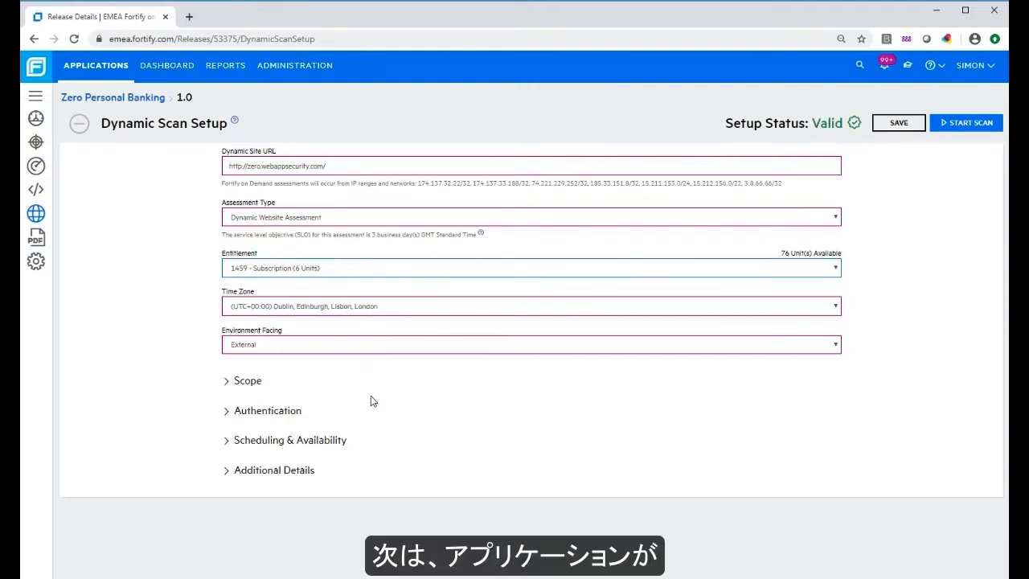
{"action": "left_click", "coordinate": [296, 344]}
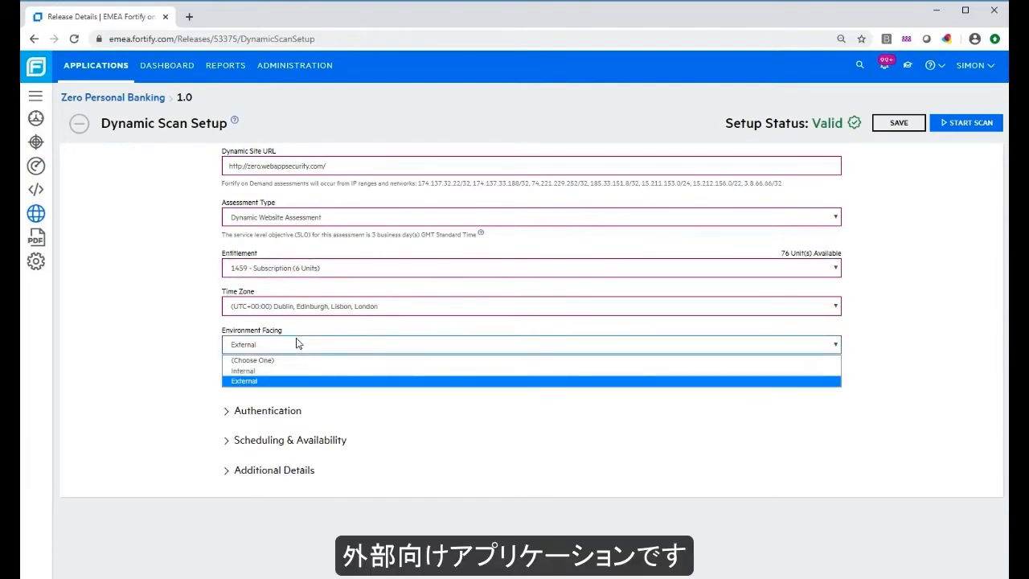
{"action": "left_click", "coordinate": [292, 381]}
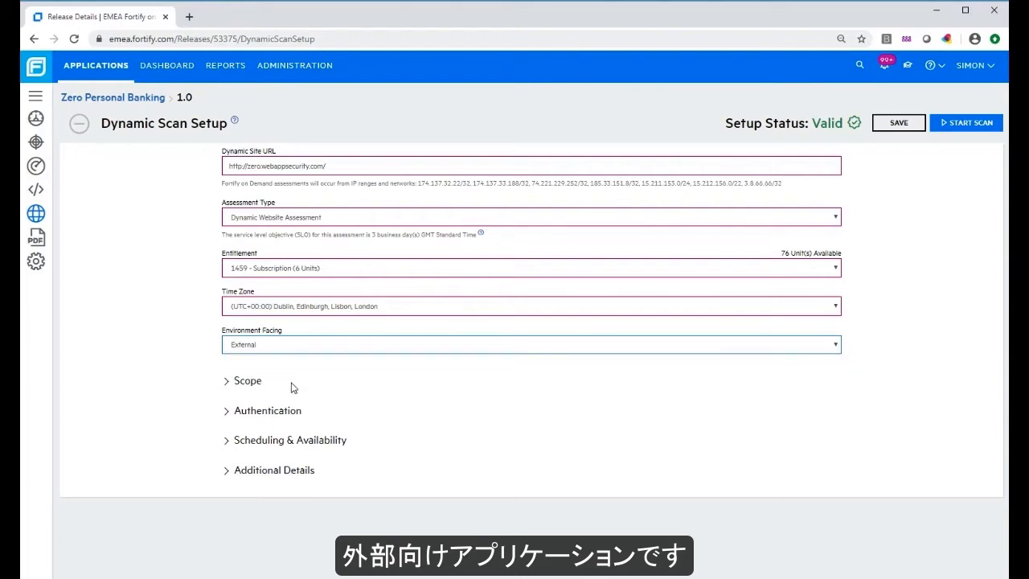
{"action": "left_click", "coordinate": [228, 386]}
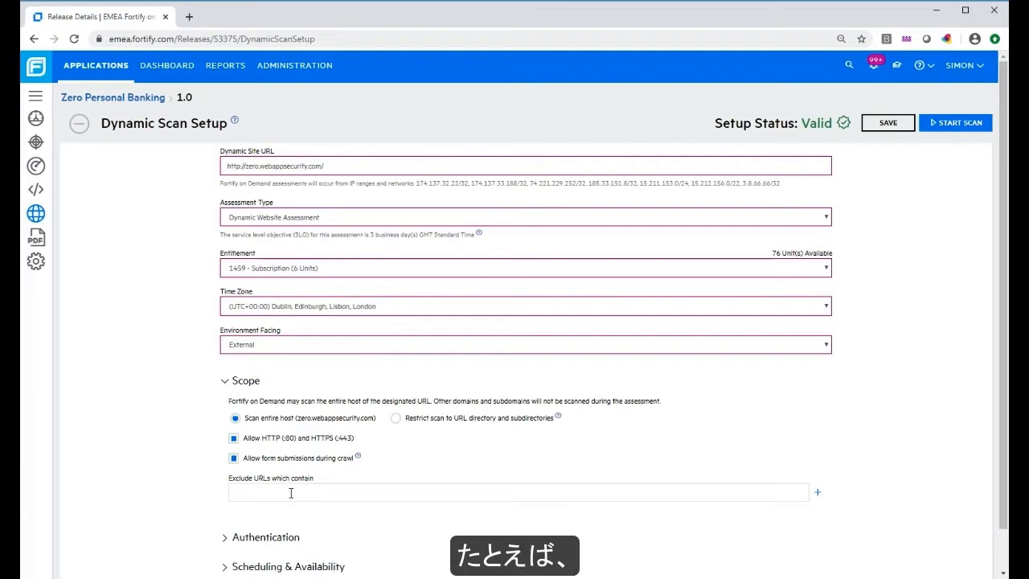
{"action": "left_click", "coordinate": [291, 492]}
{"action": "type", "text": "http://zero.webappsecurity.com/s"}
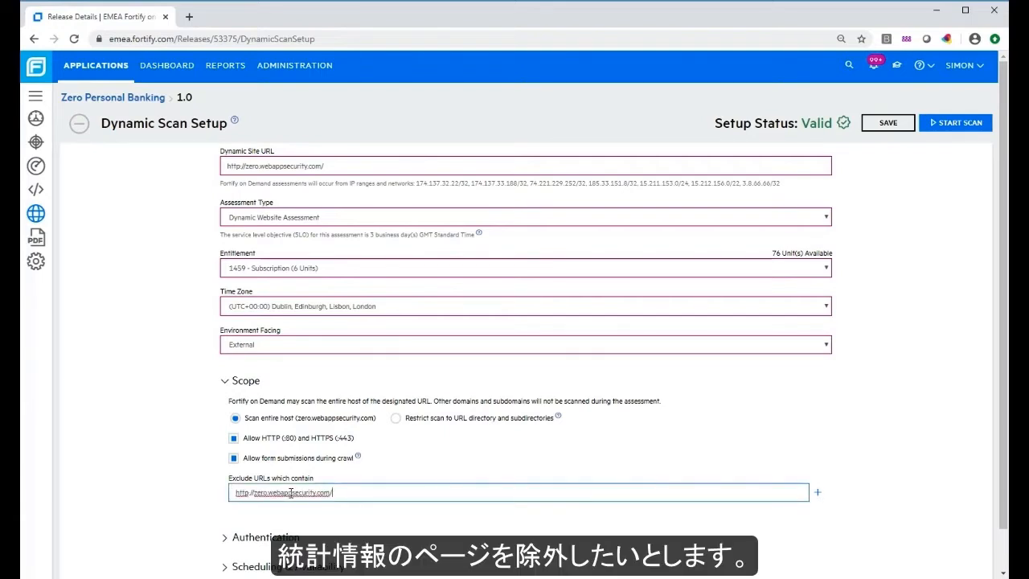
{"action": "type", "text": "tats"}
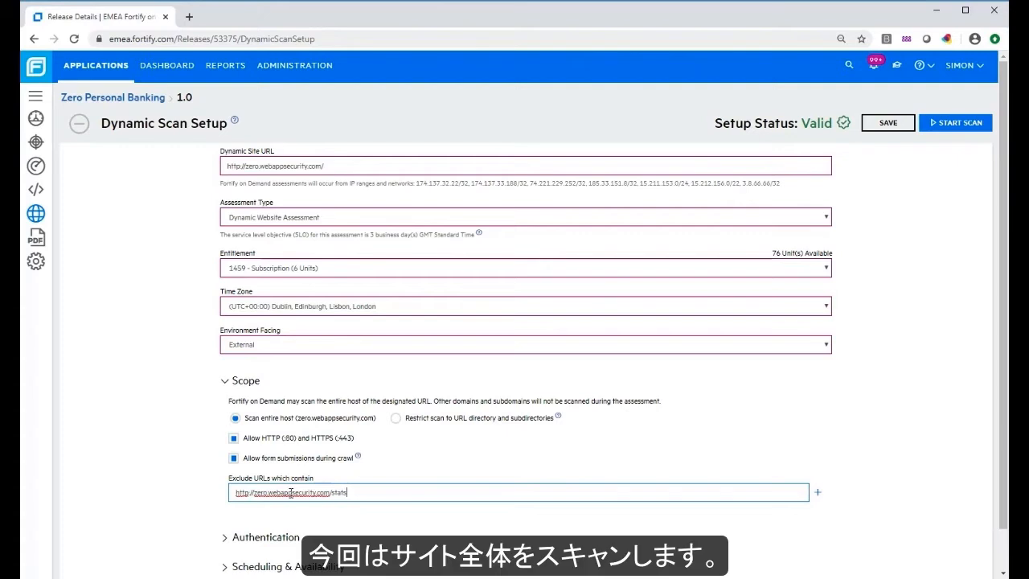
Clear the excluded URL entry and collapse the scope settings
{"action": "key", "text": "BackSpace"}
{"action": "key", "text": "BackSpace"}
{"action": "key", "text": "BackSpace"}
{"action": "key", "text": "BackSpace"}
{"action": "key", "text": "BackSpace"}
{"action": "key", "text": "BackSpace"}
{"action": "key", "text": "BackSpace"}
{"action": "key", "text": "BackSpace"}
{"action": "key", "text": "BackSpace"}
{"action": "key", "text": "BackSpace"}
{"action": "key", "text": "BackSpace"}
{"action": "key", "text": "BackSpace"}
{"action": "key", "text": "BackSpace"}
{"action": "key", "text": "BackSpace"}
{"action": "key", "text": "BackSpace"}
{"action": "key", "text": "BackSpace"}
{"action": "key", "text": "BackSpace"}
{"action": "key", "text": "BackSpace"}
{"action": "key", "text": "BackSpace"}
{"action": "key", "text": "BackSpace"}
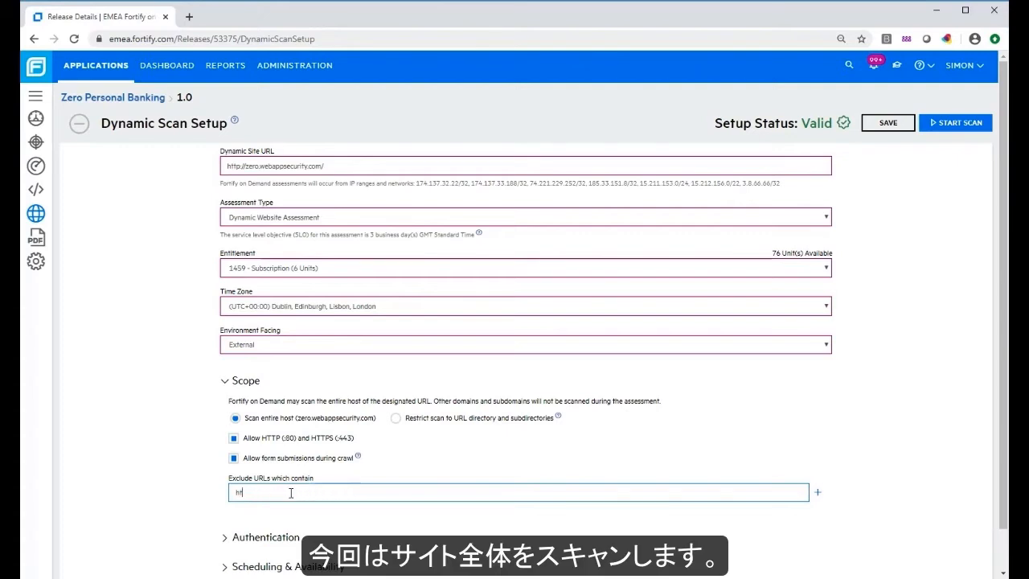
{"action": "left_click", "coordinate": [226, 382]}
Review the scan's forms authentication accounts and its repeat frequency and site availability schedule
{"action": "left_click", "coordinate": [227, 411]}
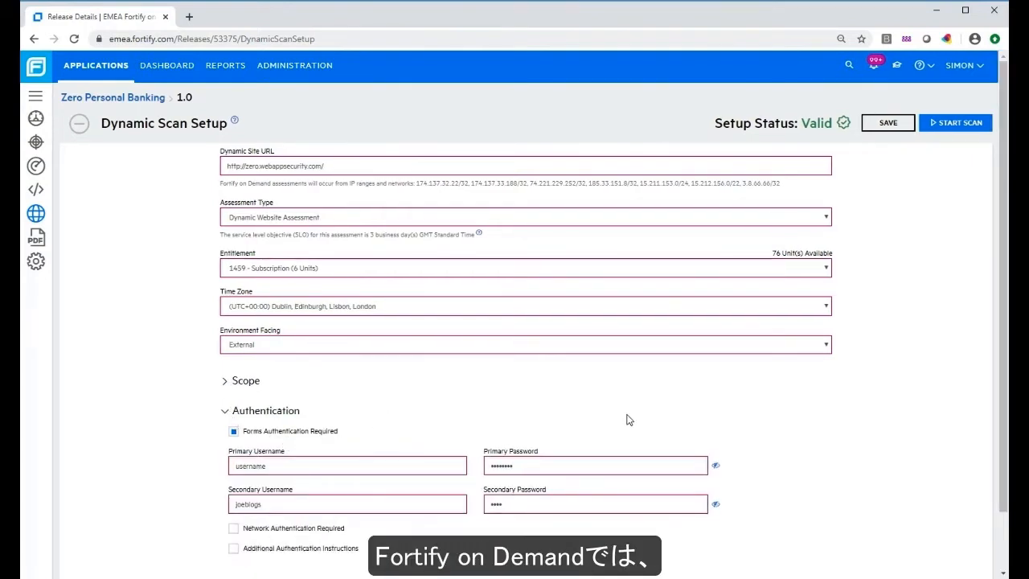
{"action": "scroll", "coordinate": [626, 420], "scroll_direction": "down", "scroll_amount": 1}
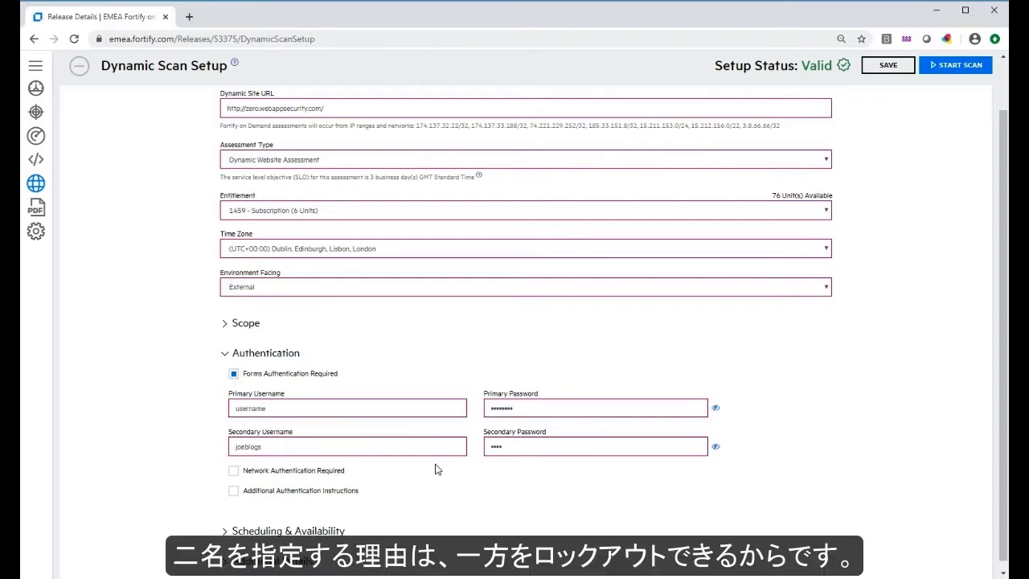
{"action": "left_click", "coordinate": [225, 354]}
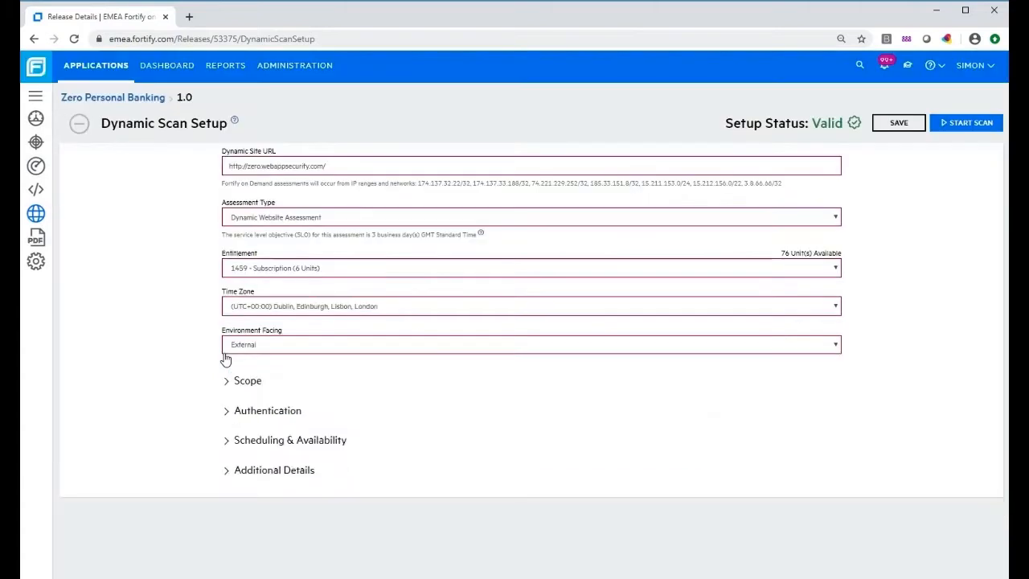
{"action": "left_click", "coordinate": [226, 440]}
{"action": "scroll", "coordinate": [574, 397], "scroll_direction": "down", "scroll_amount": 3}
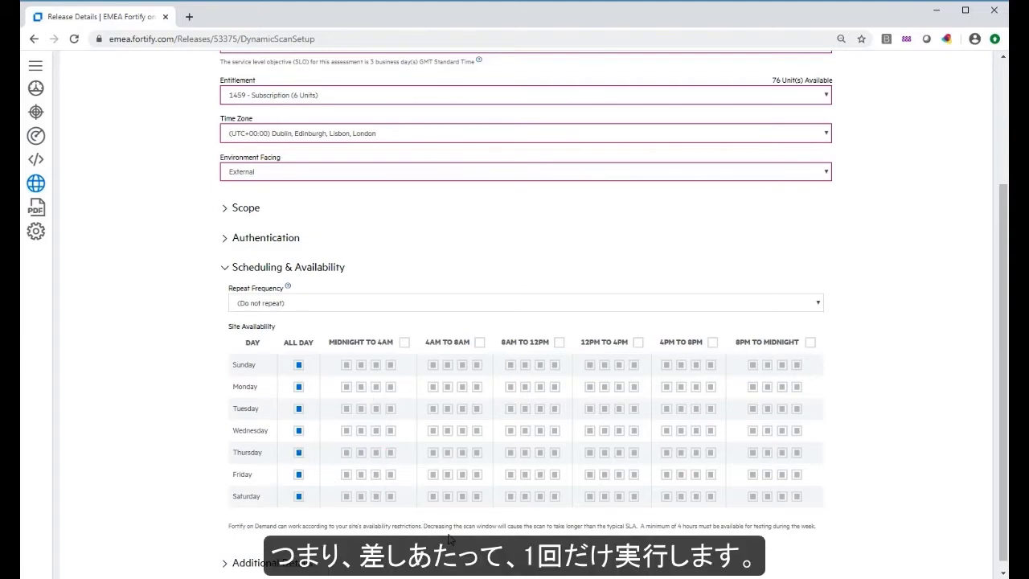
{"action": "left_click", "coordinate": [225, 269]}
Review the scan's additional details, including user agent, concurrent request threads, notes and documentation upload
{"action": "left_click", "coordinate": [225, 472]}
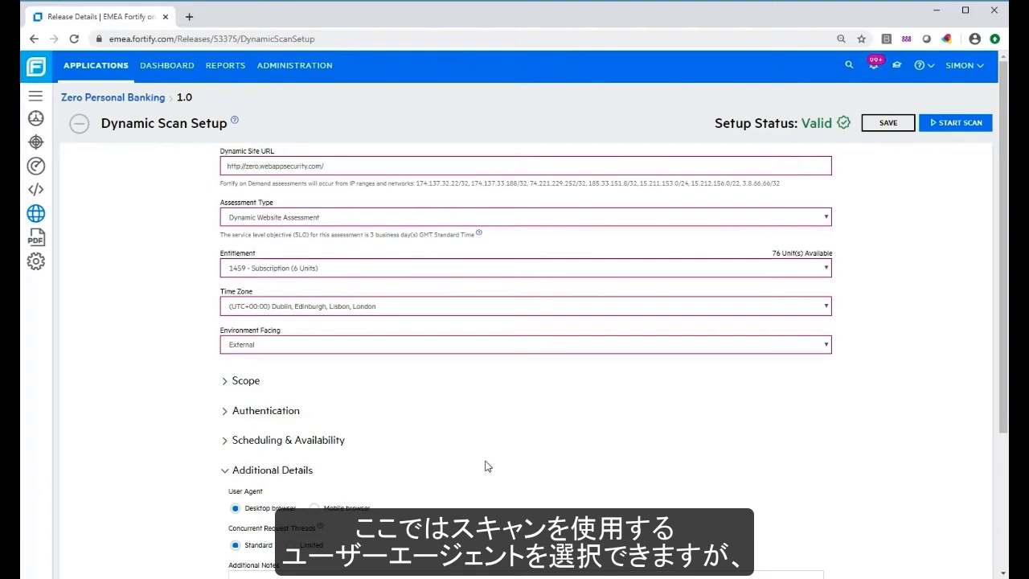
{"action": "scroll", "coordinate": [488, 466], "scroll_direction": "down", "scroll_amount": 2}
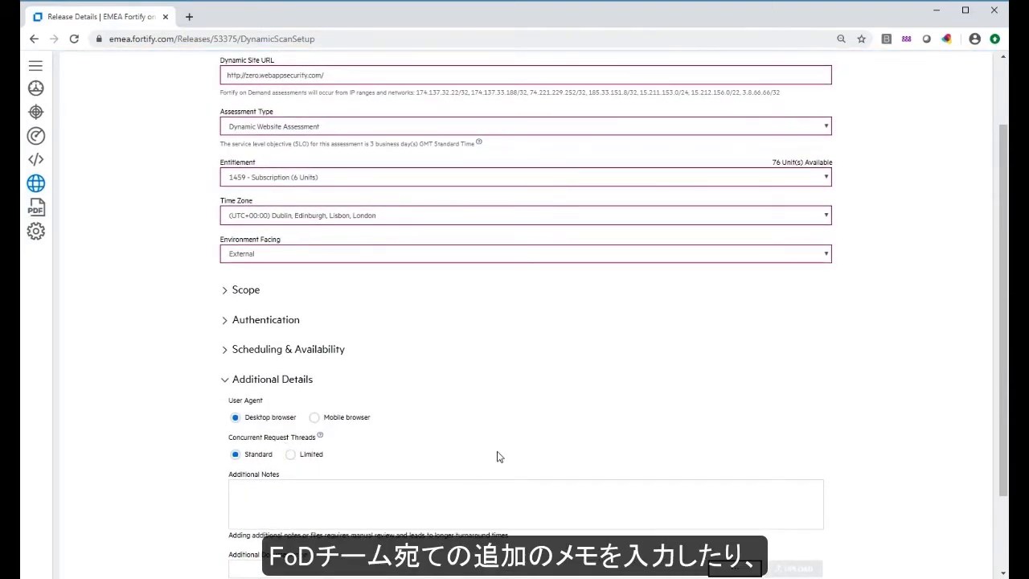
{"action": "scroll", "coordinate": [542, 433], "scroll_direction": "down", "scroll_amount": 1}
{"action": "scroll", "coordinate": [543, 434], "scroll_direction": "down", "scroll_amount": 2}
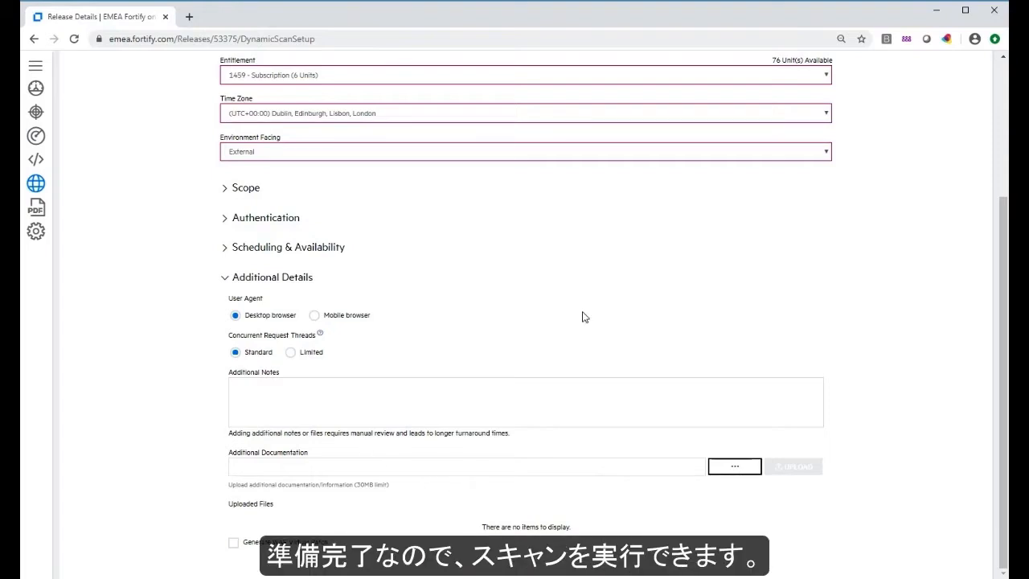
{"action": "left_click", "coordinate": [226, 278]}
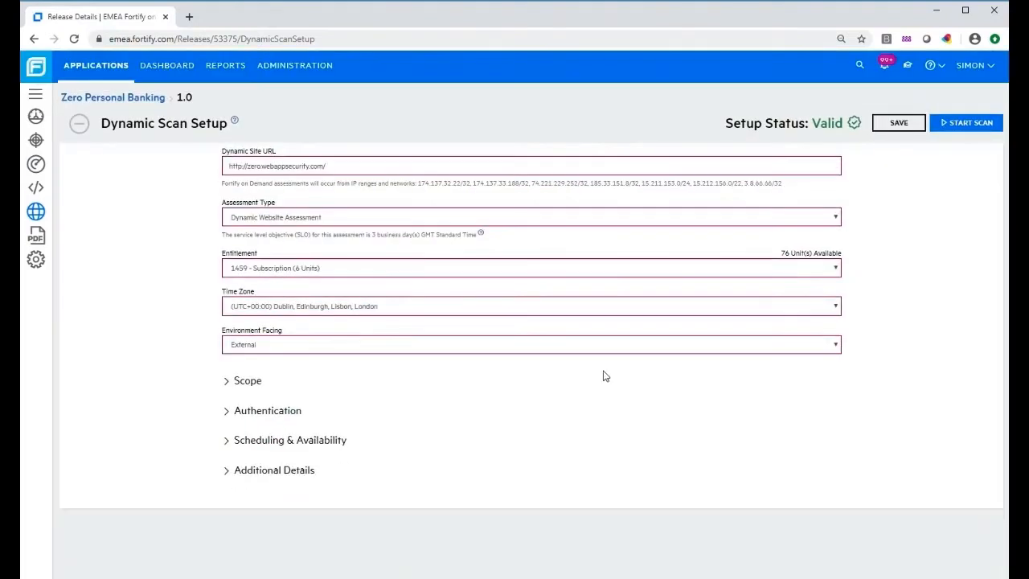
Save the scan setup and start the dynamic scan, going through the start date, site accessibility and summary pages
{"action": "left_click", "coordinate": [902, 126]}
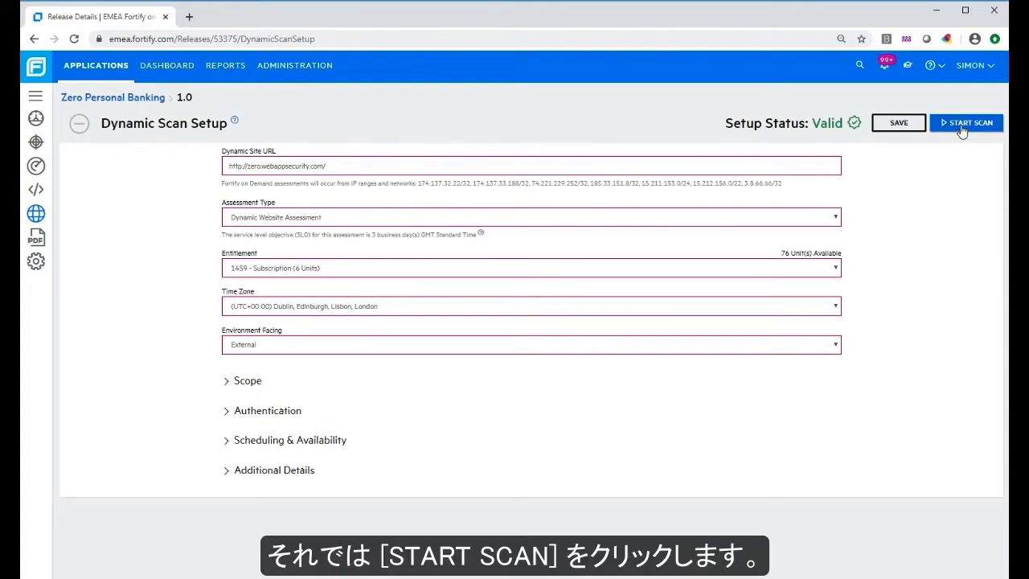
{"action": "left_click", "coordinate": [962, 125]}
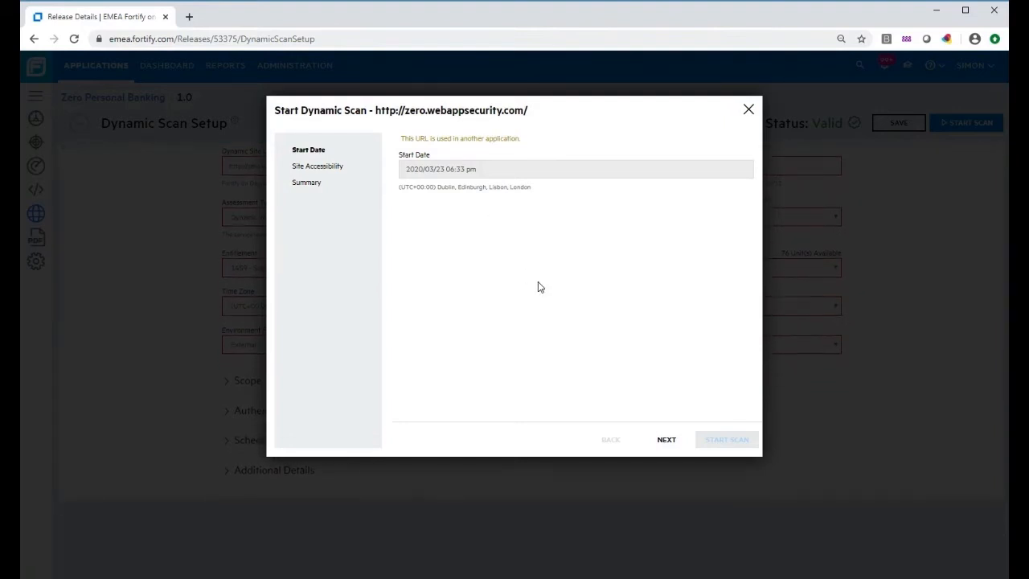
{"action": "left_click", "coordinate": [667, 440]}
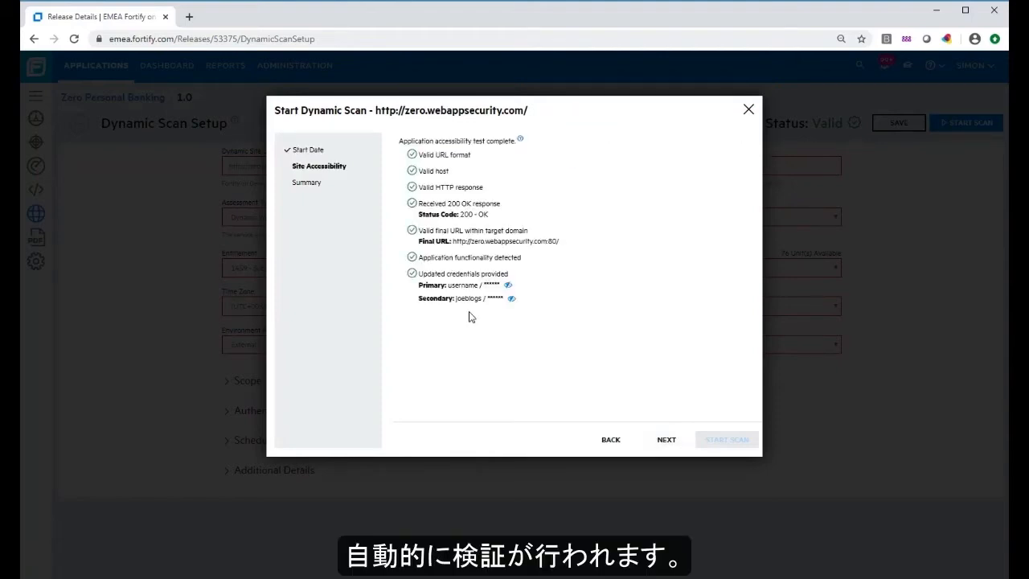
{"action": "left_click", "coordinate": [665, 443]}
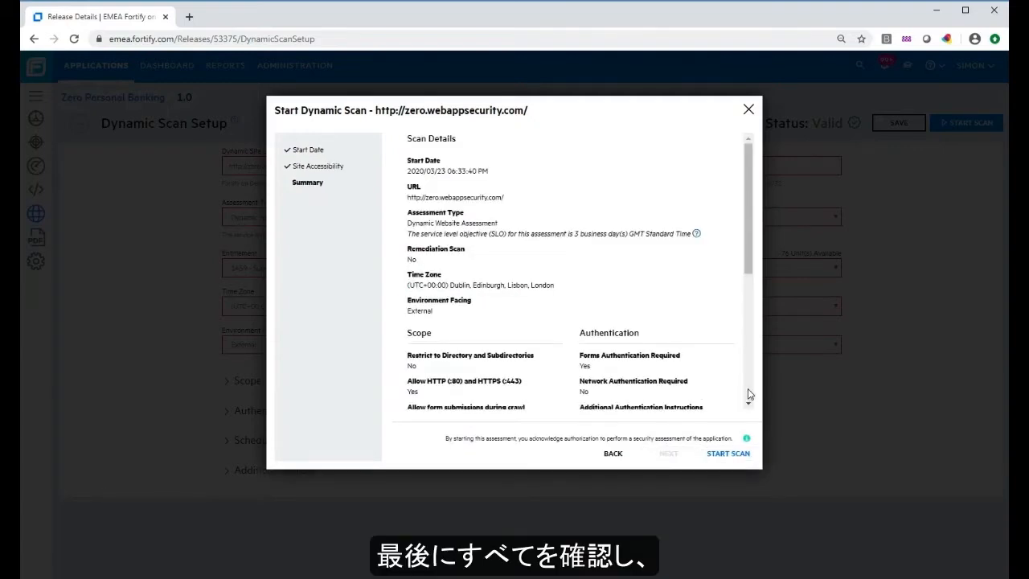
{"action": "scroll", "coordinate": [748, 394], "scroll_direction": "down", "scroll_amount": 4}
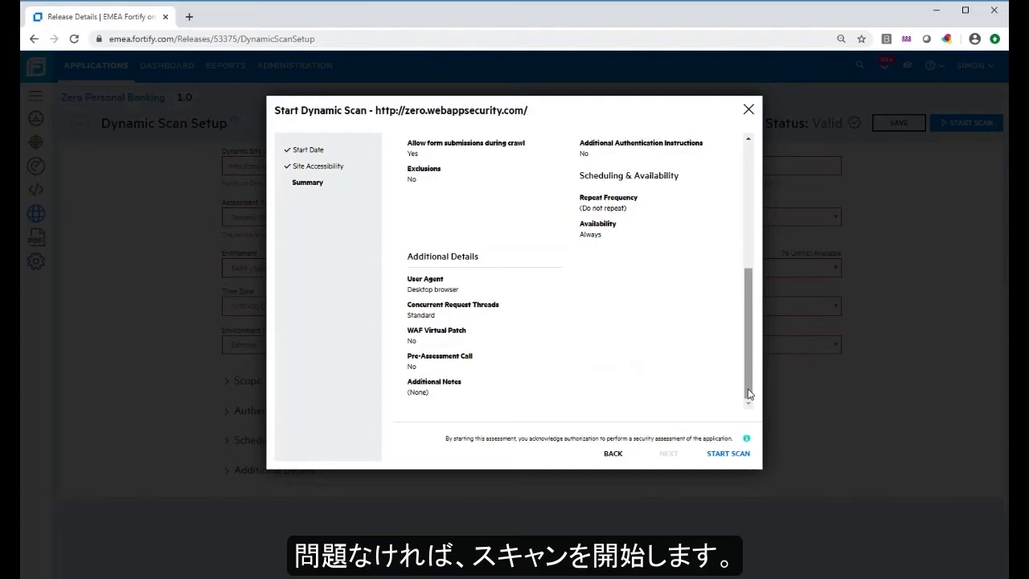
{"action": "left_click", "coordinate": [729, 454]}
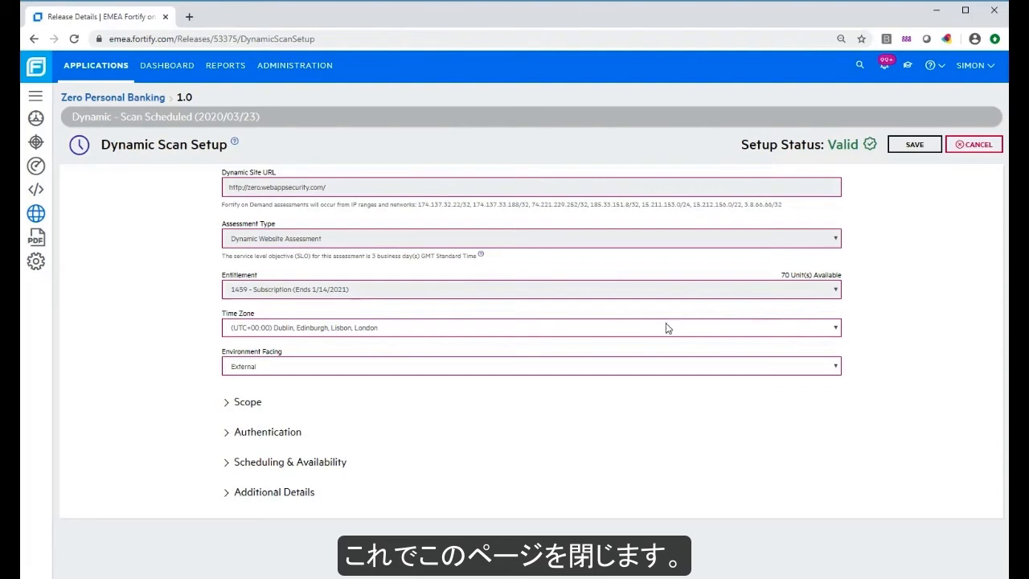
Return to the Zero Personal Banking application and open the issue analysis of release 1.0
{"action": "left_click", "coordinate": [95, 102]}
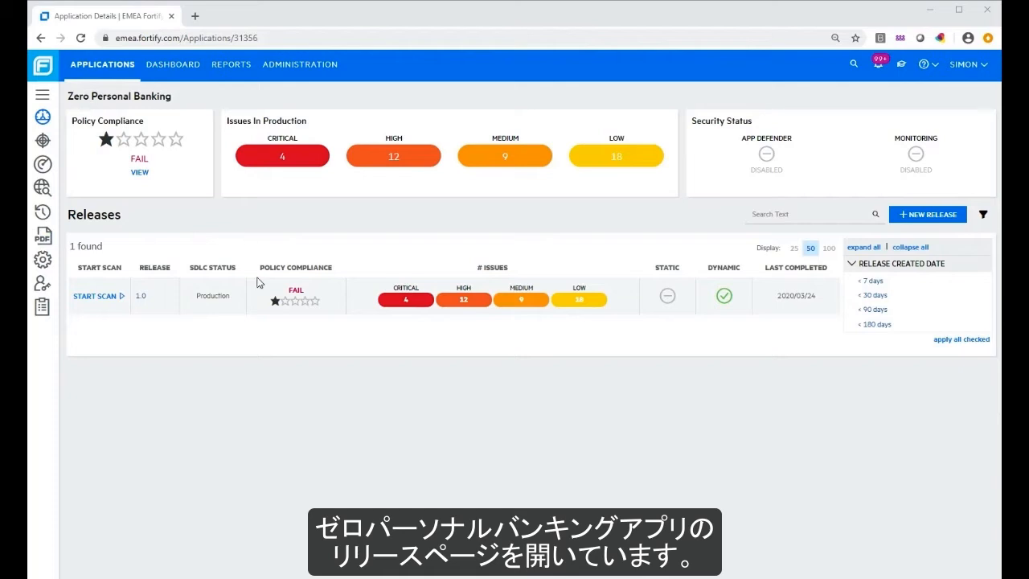
{"action": "mouse_move", "coordinate": [728, 305]}
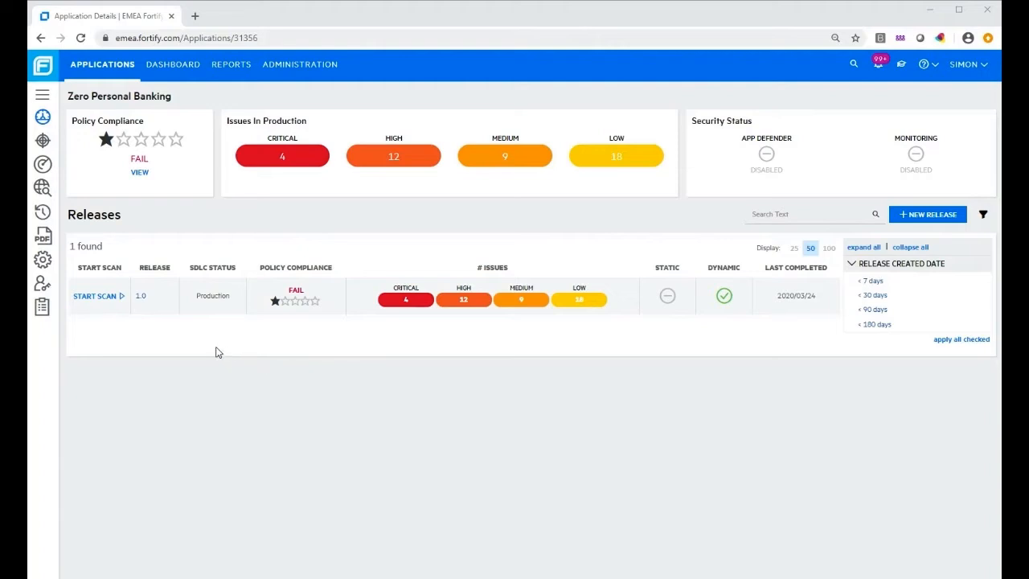
{"action": "left_click", "coordinate": [141, 297]}
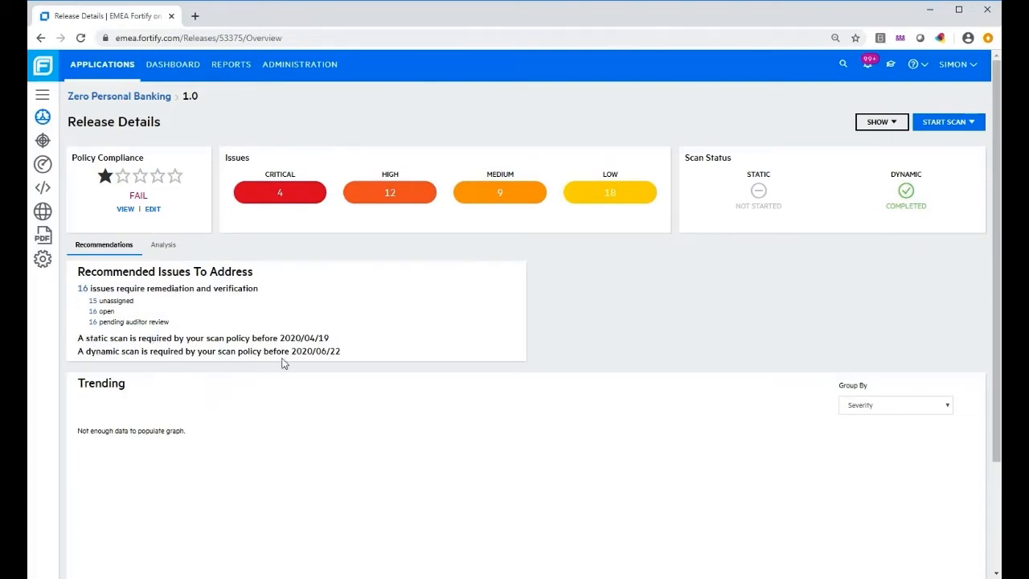
{"action": "left_click", "coordinate": [164, 246]}
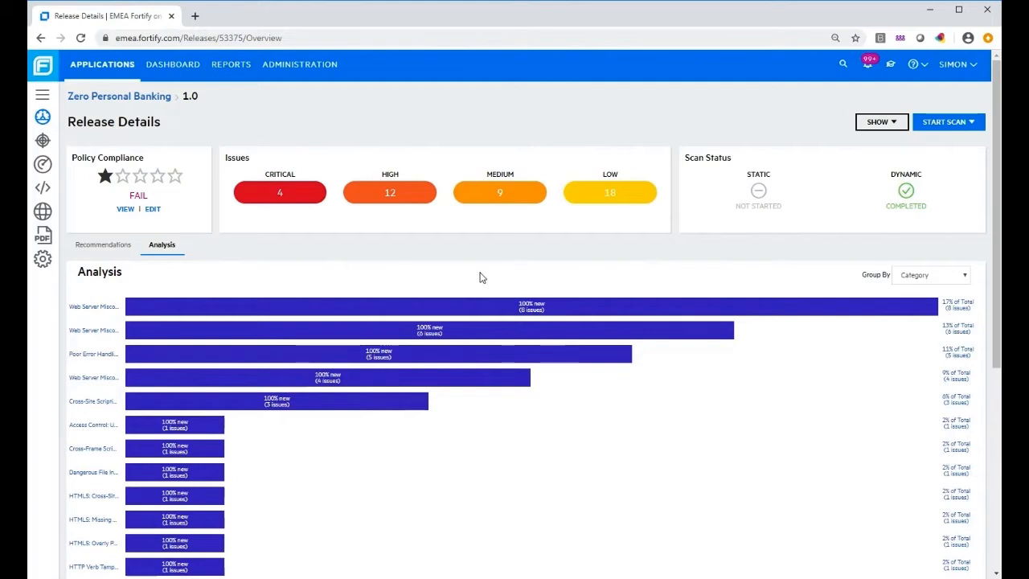
Open the critical issues of release 1.0 and look through the options for grouping the issue list
{"action": "left_click", "coordinate": [289, 198]}
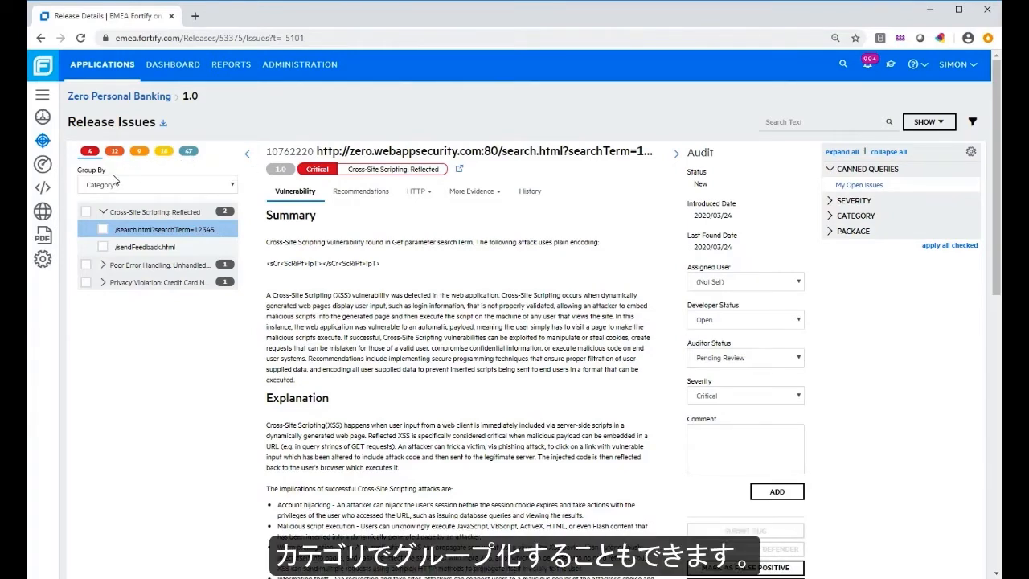
{"action": "left_click", "coordinate": [231, 190]}
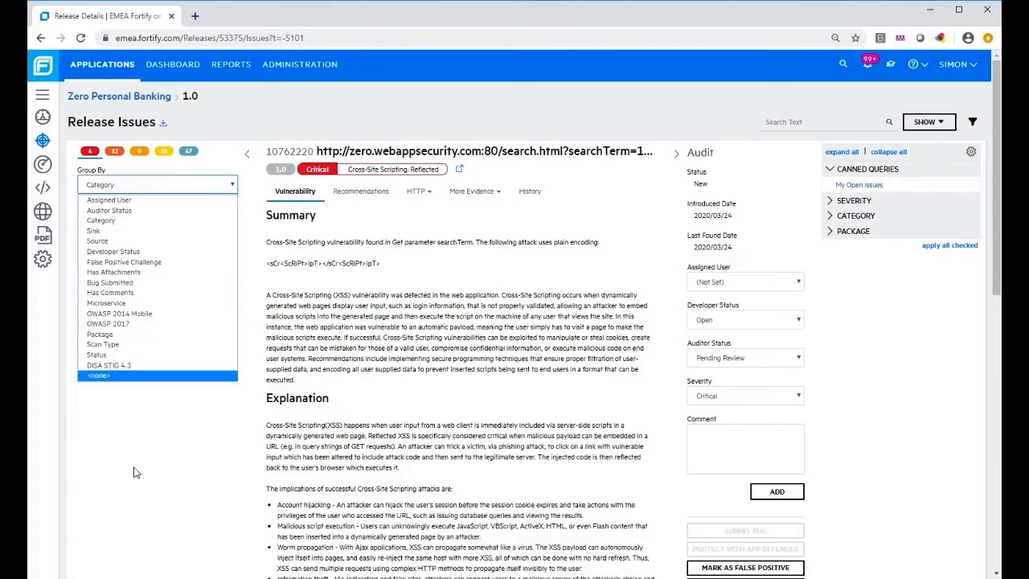
{"action": "left_click", "coordinate": [241, 113]}
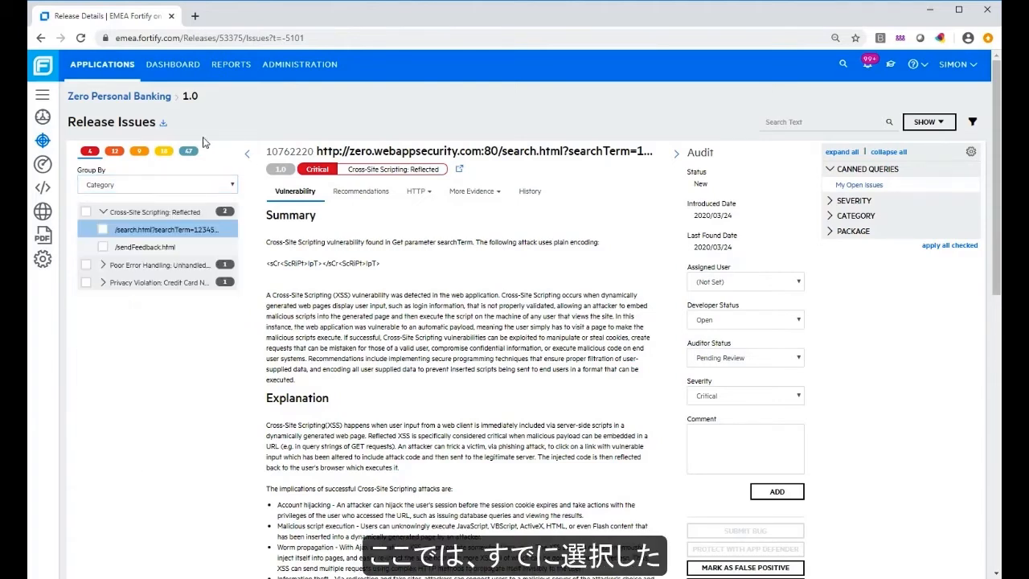
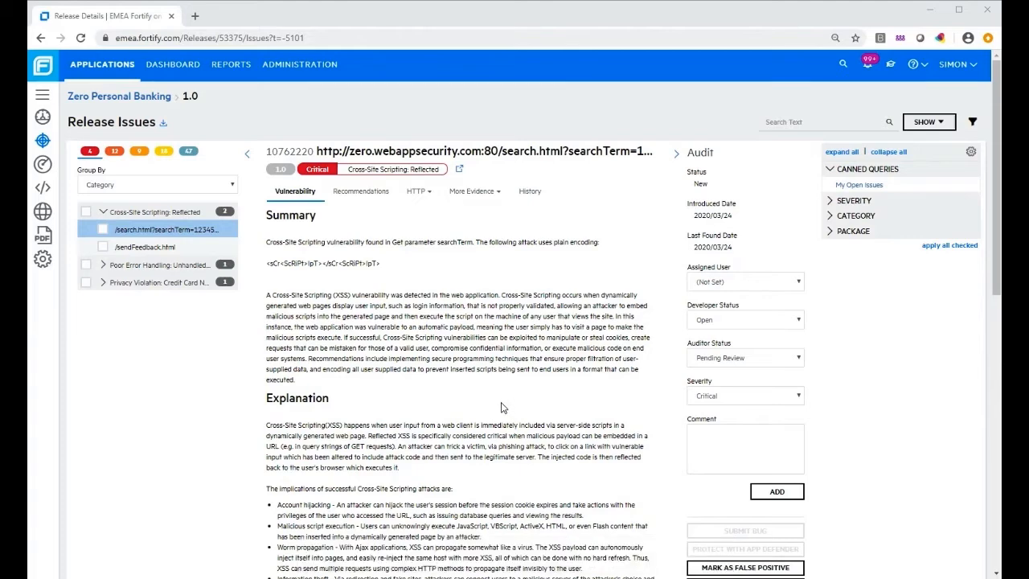
Read the search.html cross-site scripting issue's vulnerability details, covering the summary, explanation, rule ID, and standards and best practices
{"action": "scroll", "coordinate": [502, 408], "scroll_direction": "down", "scroll_amount": 1}
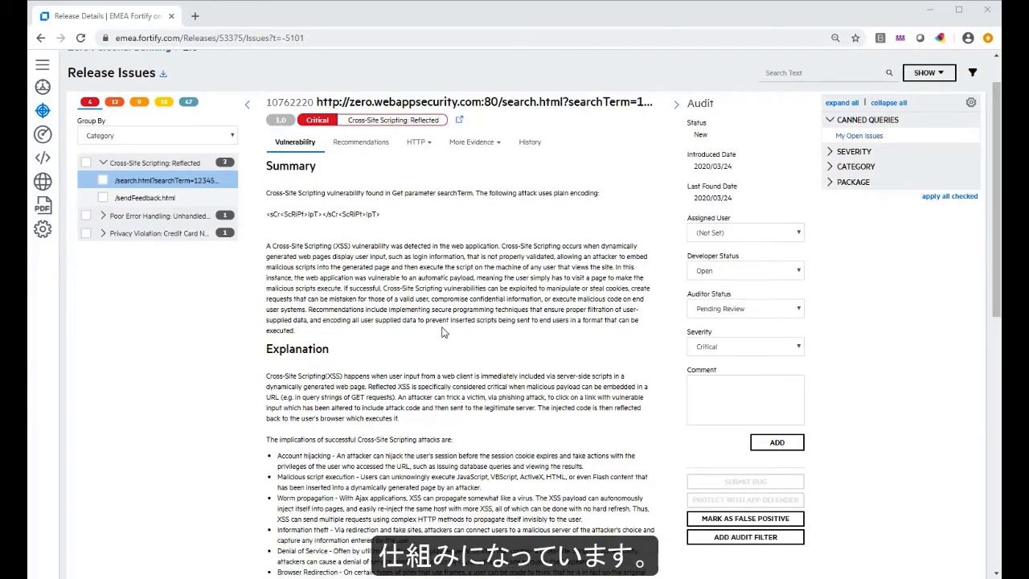
{"action": "scroll", "coordinate": [480, 348], "scroll_direction": "down", "scroll_amount": 3}
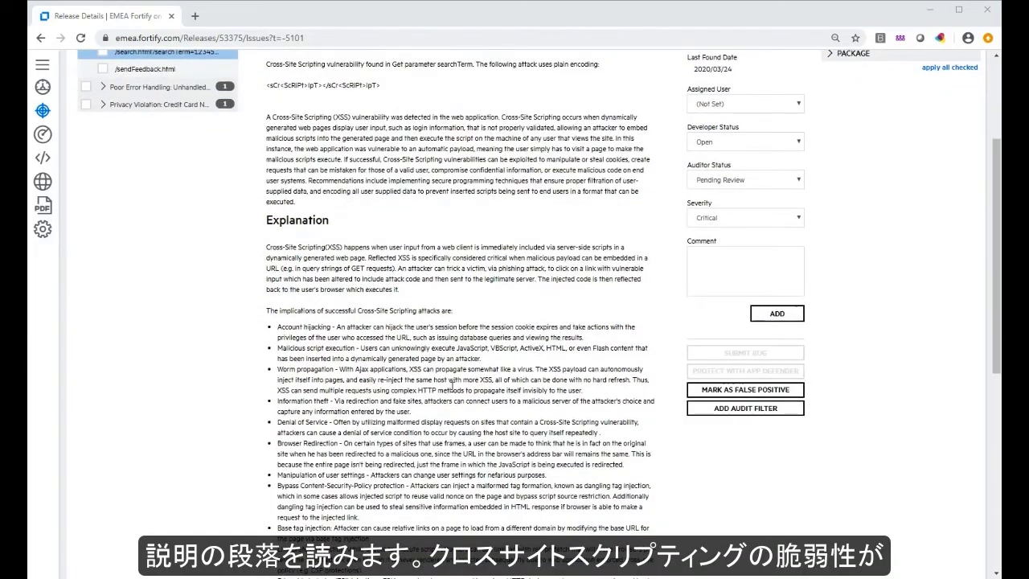
{"action": "scroll", "coordinate": [461, 389], "scroll_direction": "down", "scroll_amount": 1}
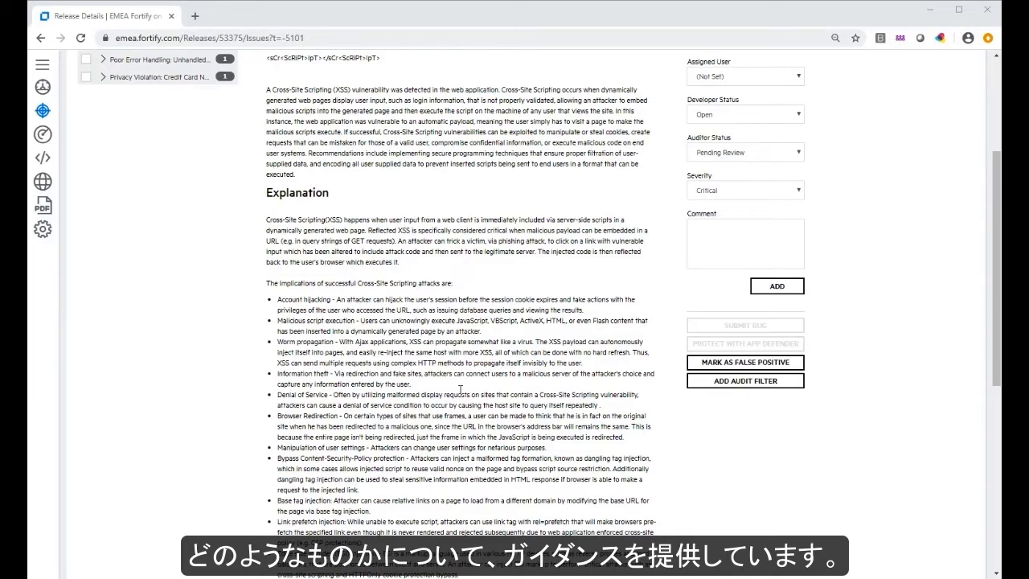
{"action": "scroll", "coordinate": [503, 426], "scroll_direction": "down", "scroll_amount": 5}
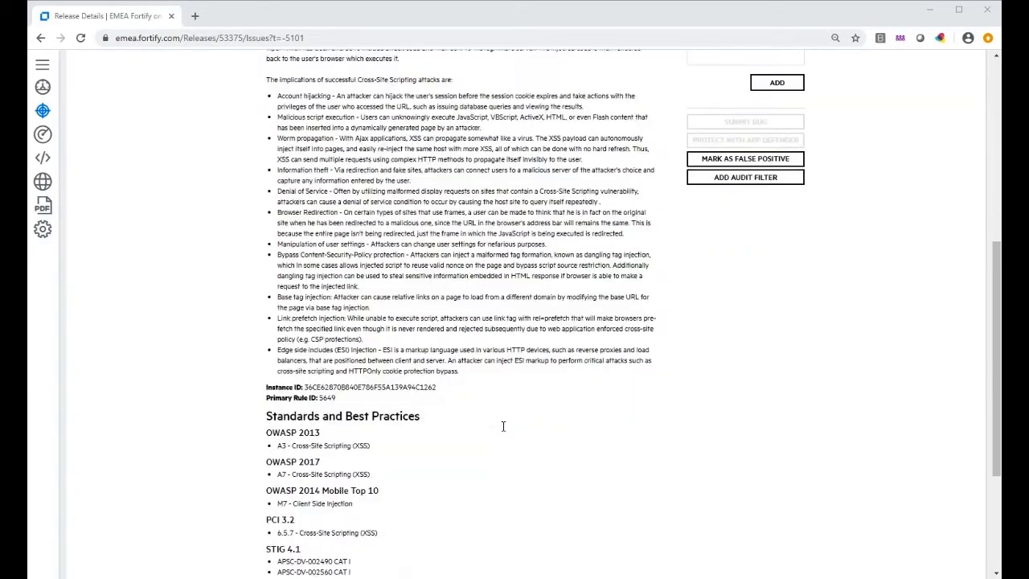
{"action": "scroll", "coordinate": [503, 426], "scroll_direction": "down", "scroll_amount": 1}
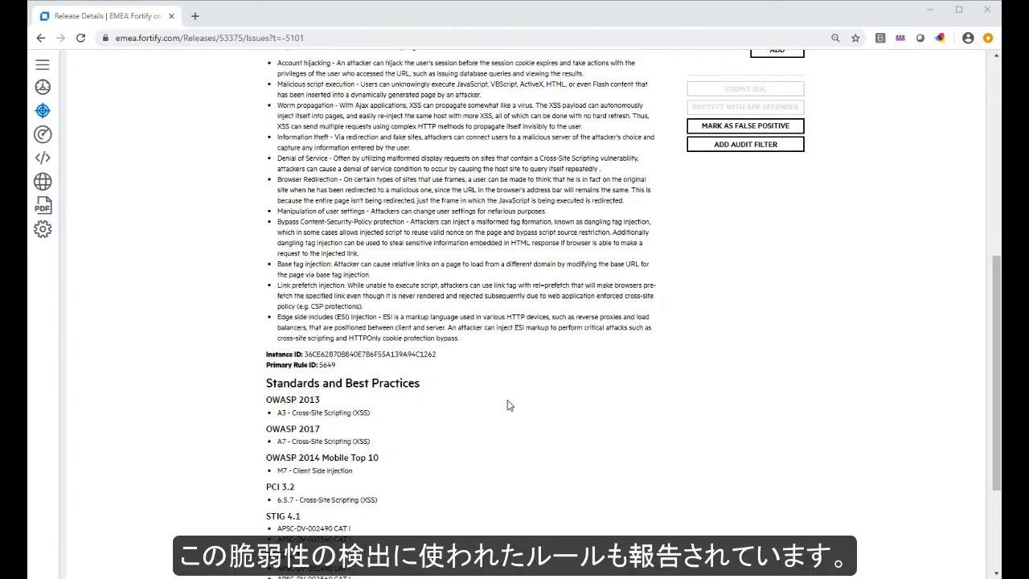
{"action": "scroll", "coordinate": [494, 423], "scroll_direction": "down", "scroll_amount": 1}
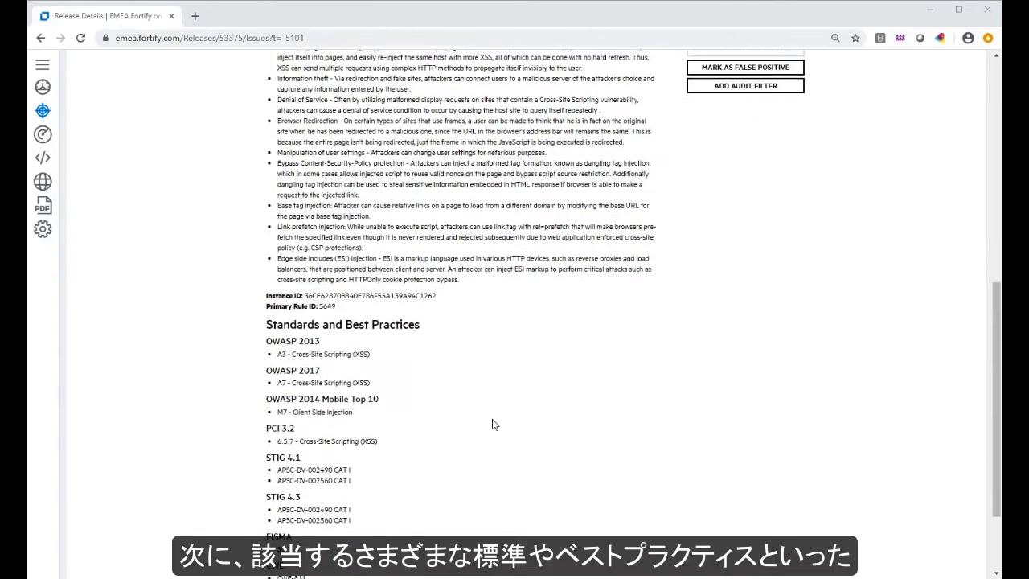
{"action": "scroll", "coordinate": [493, 424], "scroll_direction": "down", "scroll_amount": 1}
{"action": "scroll", "coordinate": [555, 407], "scroll_direction": "down", "scroll_amount": 1}
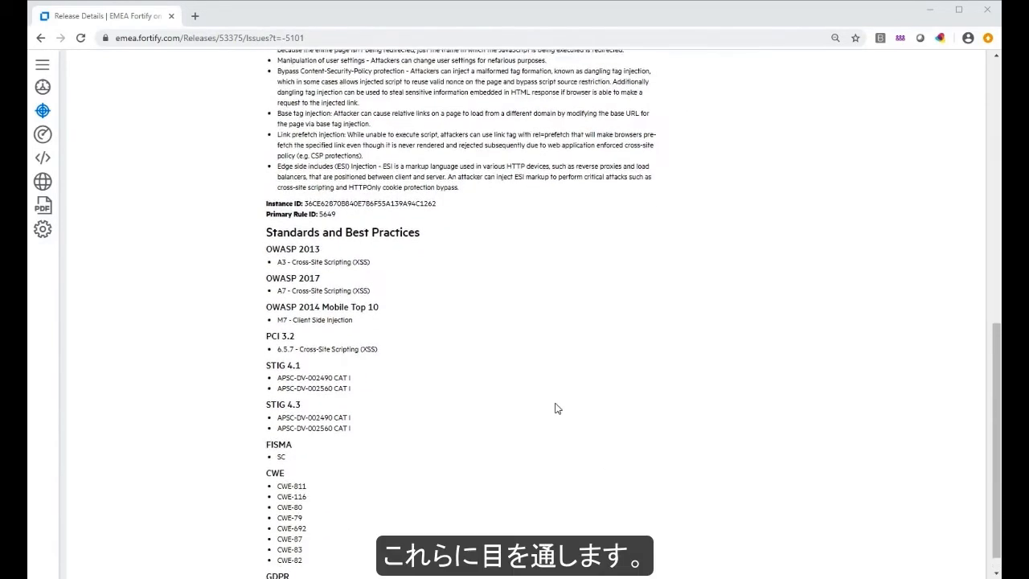
{"action": "scroll", "coordinate": [555, 408], "scroll_direction": "up", "scroll_amount": 6}
{"action": "scroll", "coordinate": [554, 408], "scroll_direction": "up", "scroll_amount": 3}
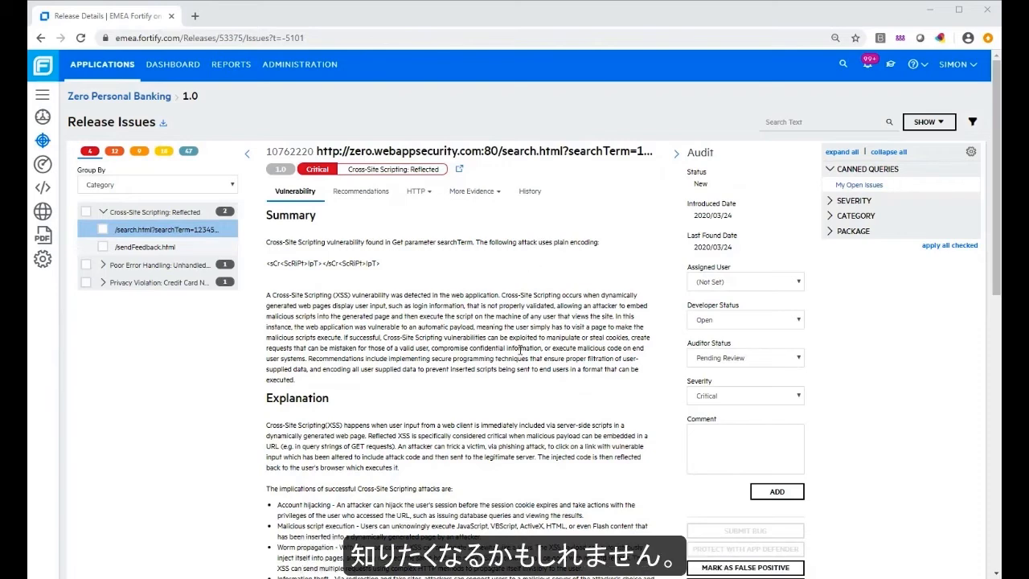
Examine the search.html issue's HTTP request and response with word wrap enabled for both, down to the highlighted script in the response
{"action": "left_click", "coordinate": [413, 194]}
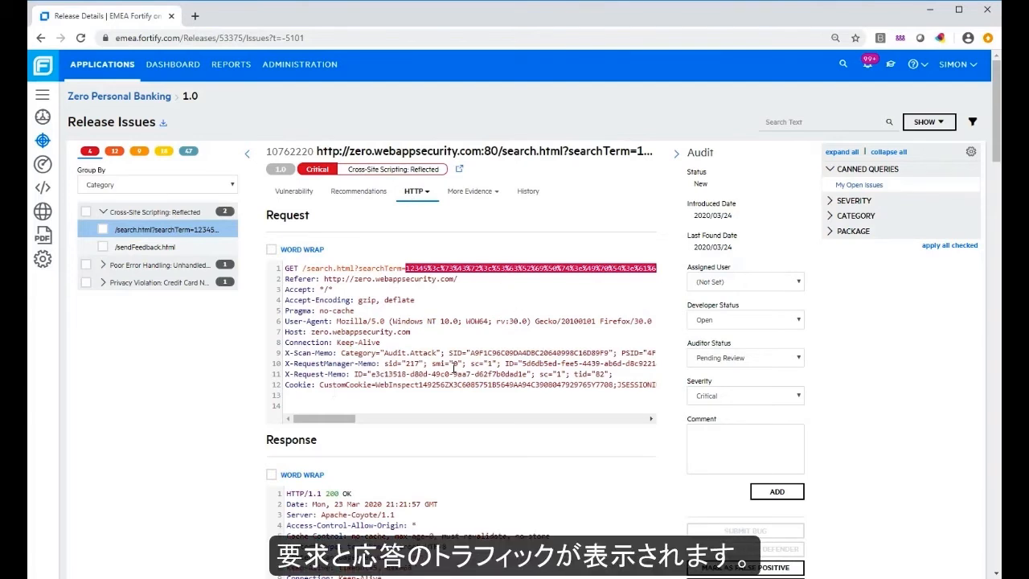
{"action": "left_click", "coordinate": [271, 250]}
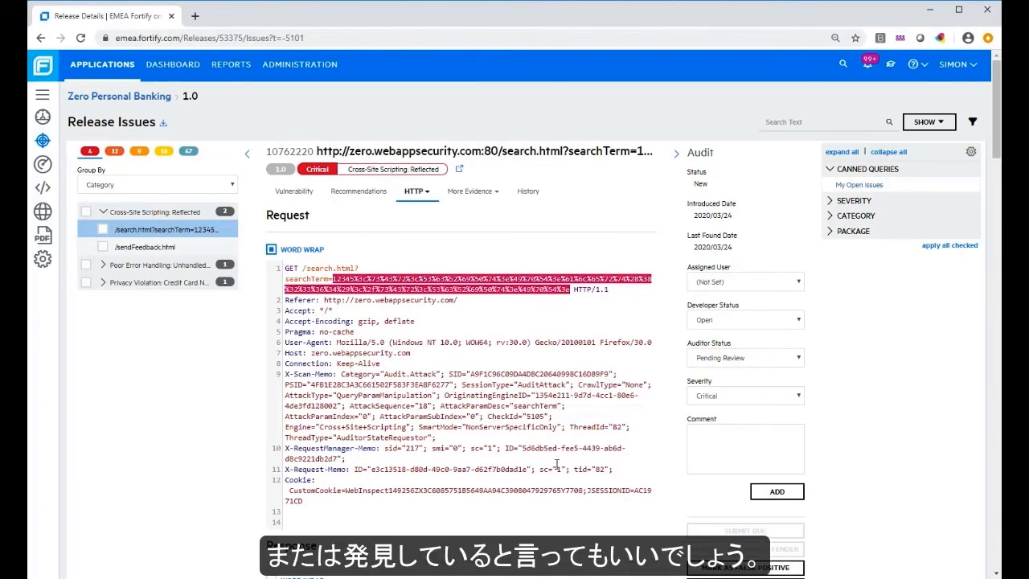
{"action": "scroll", "coordinate": [555, 442], "scroll_direction": "down", "scroll_amount": 2}
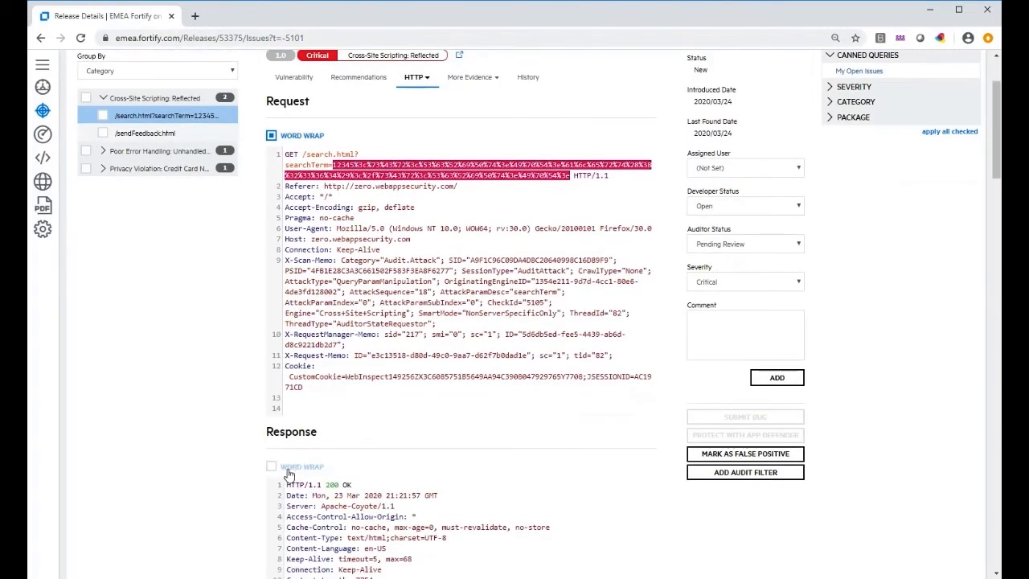
{"action": "scroll", "coordinate": [447, 402], "scroll_direction": "down", "scroll_amount": 1}
{"action": "left_click", "coordinate": [275, 413]}
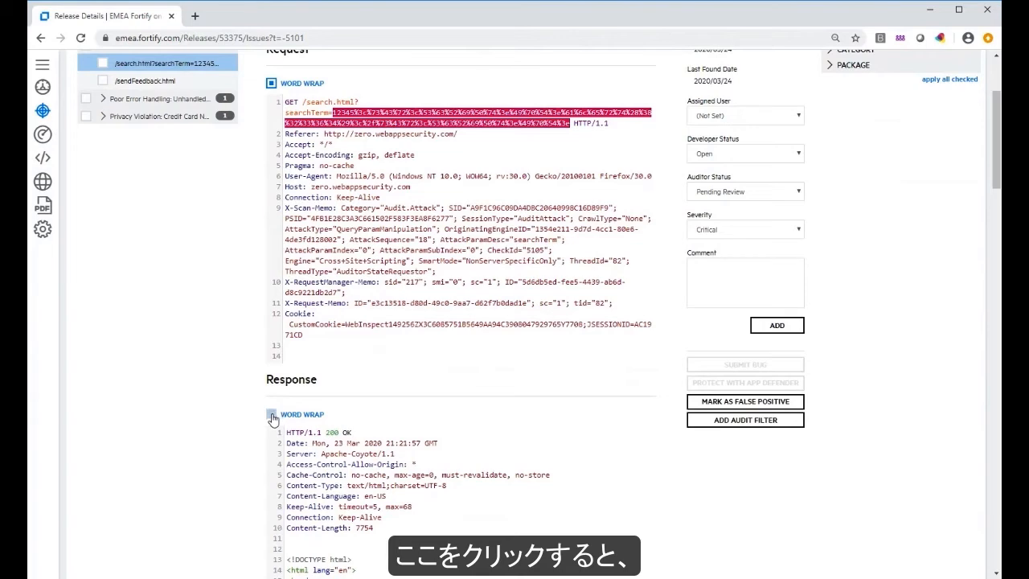
{"action": "scroll", "coordinate": [531, 360], "scroll_direction": "down", "scroll_amount": 5}
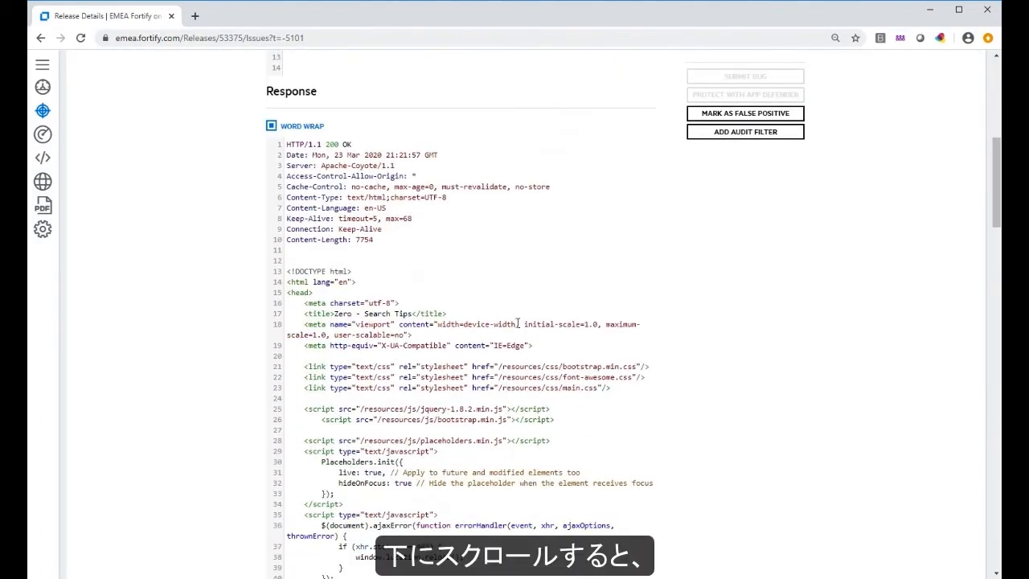
{"action": "scroll", "coordinate": [554, 217], "scroll_direction": "down", "scroll_amount": 8}
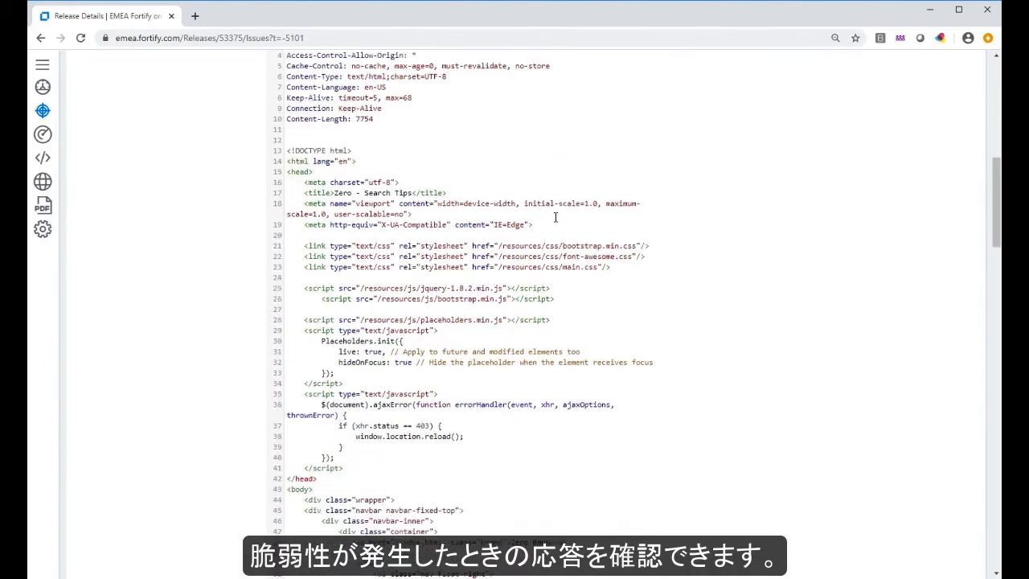
{"action": "scroll", "coordinate": [555, 217], "scroll_direction": "down", "scroll_amount": 8}
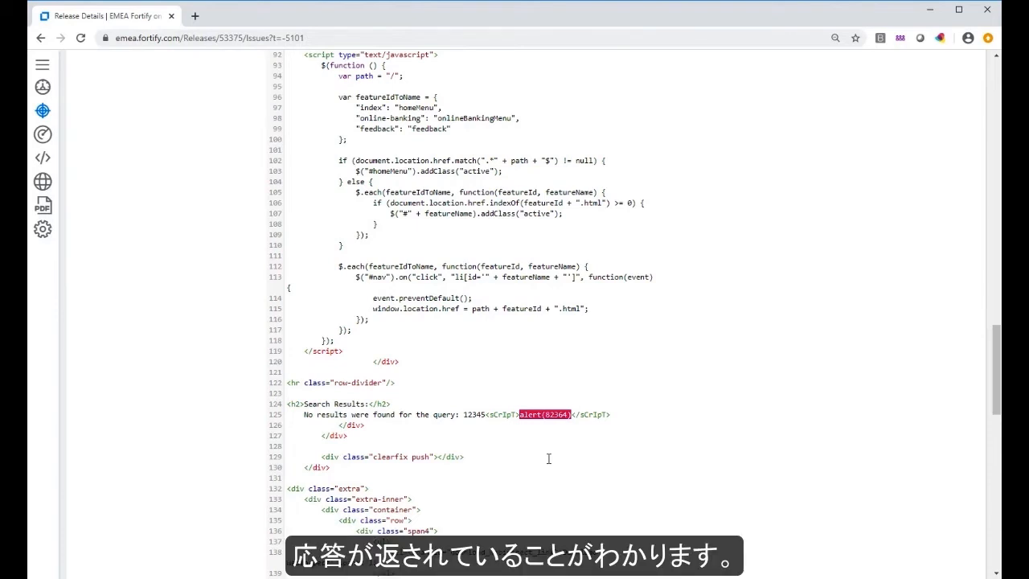
{"action": "scroll", "coordinate": [525, 270], "scroll_direction": "up", "scroll_amount": 7}
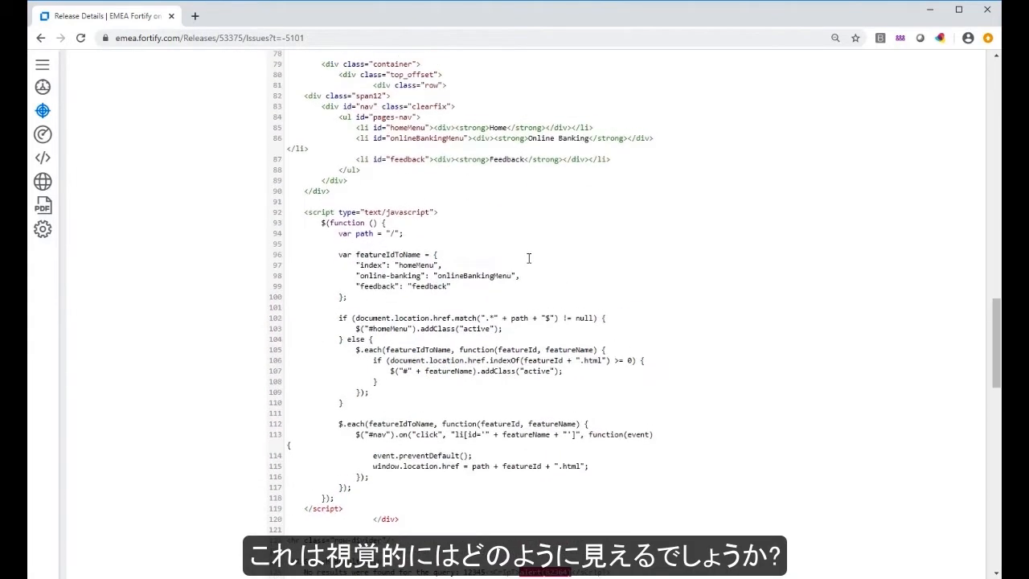
{"action": "scroll", "coordinate": [529, 258], "scroll_direction": "up", "scroll_amount": 15}
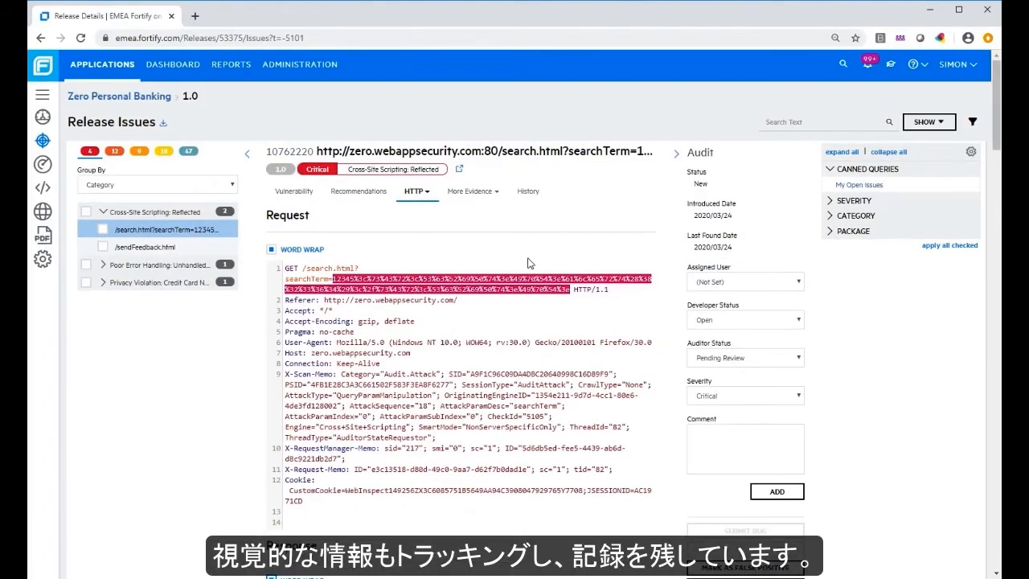
View the evidence screenshot xss.jpg attached to the search.html issue and close it
{"action": "left_click", "coordinate": [480, 193]}
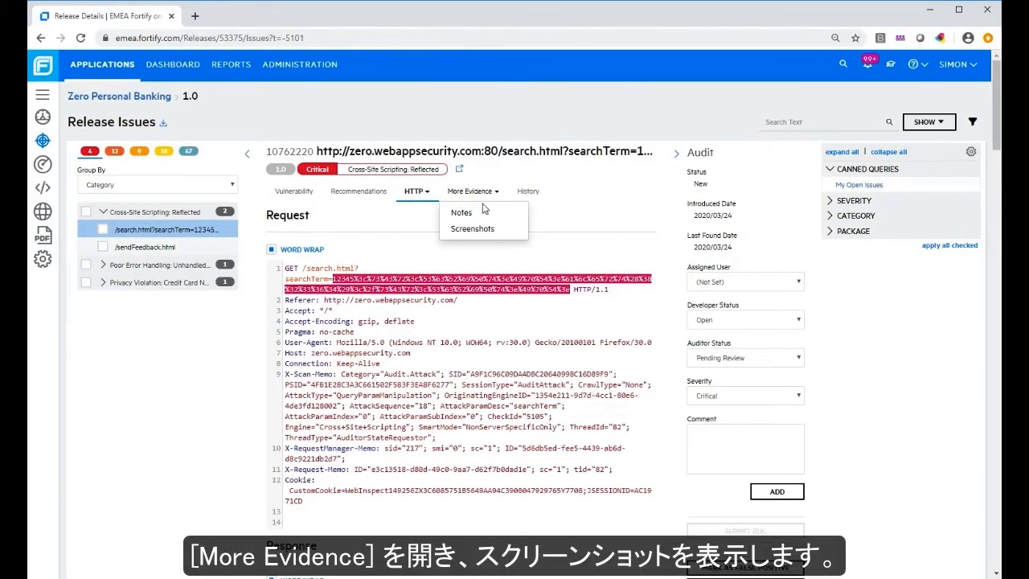
{"action": "left_click", "coordinate": [492, 230]}
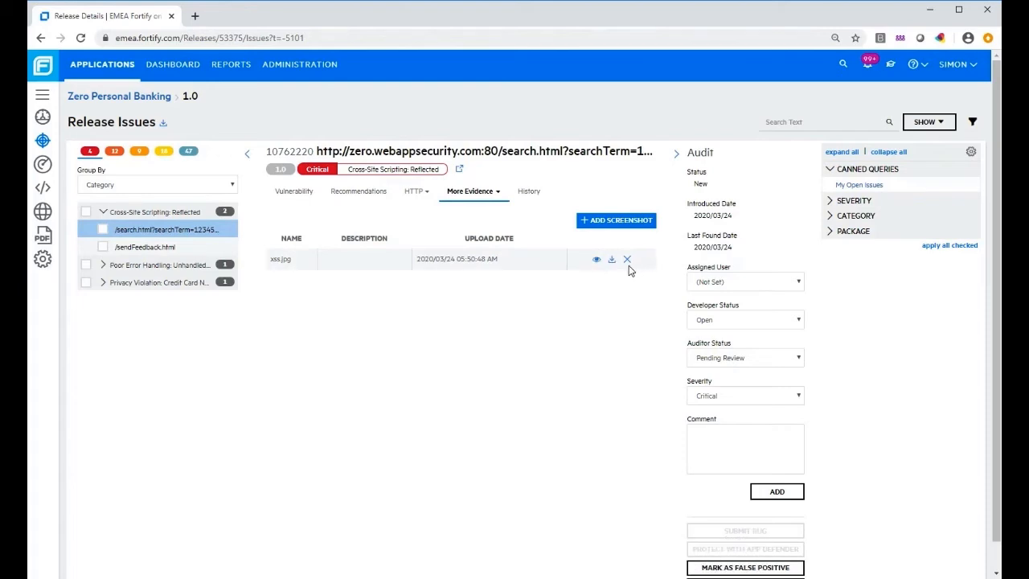
{"action": "left_click", "coordinate": [599, 266]}
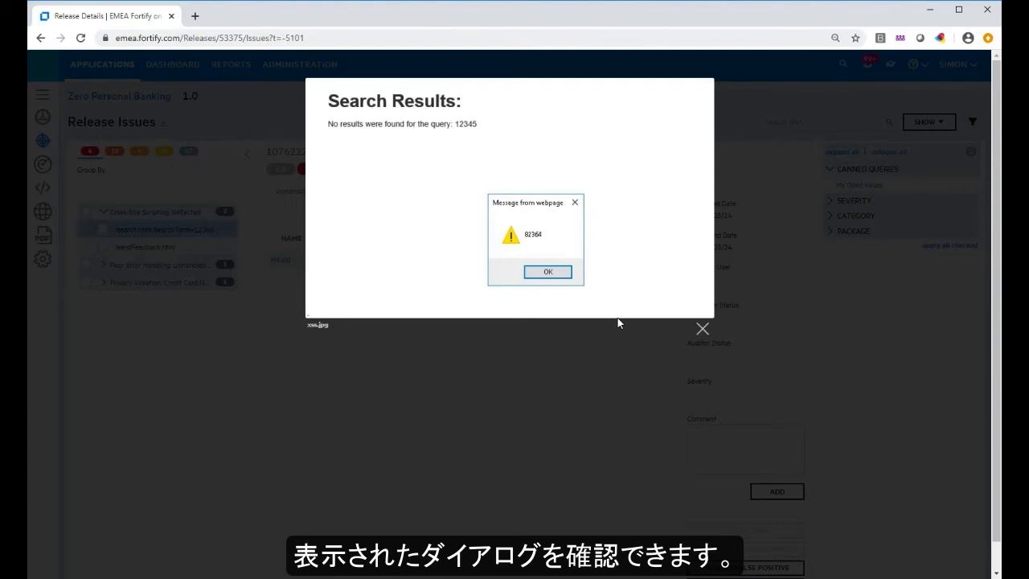
{"action": "left_click", "coordinate": [702, 332]}
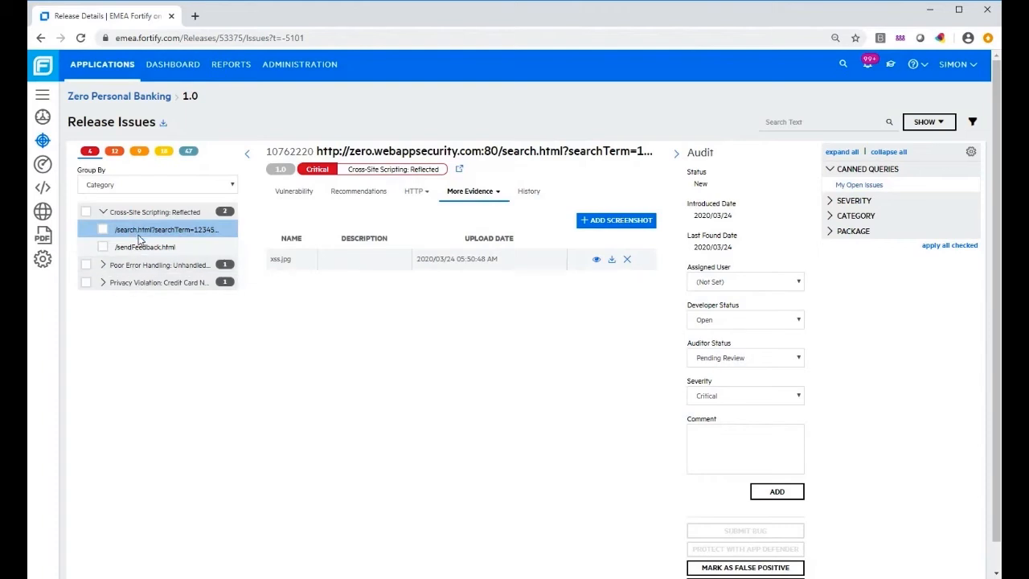
Select the sendFeedback.html issue, view its evidence screenshot "xss with user interaction.jpg" and close it
{"action": "left_click", "coordinate": [144, 248]}
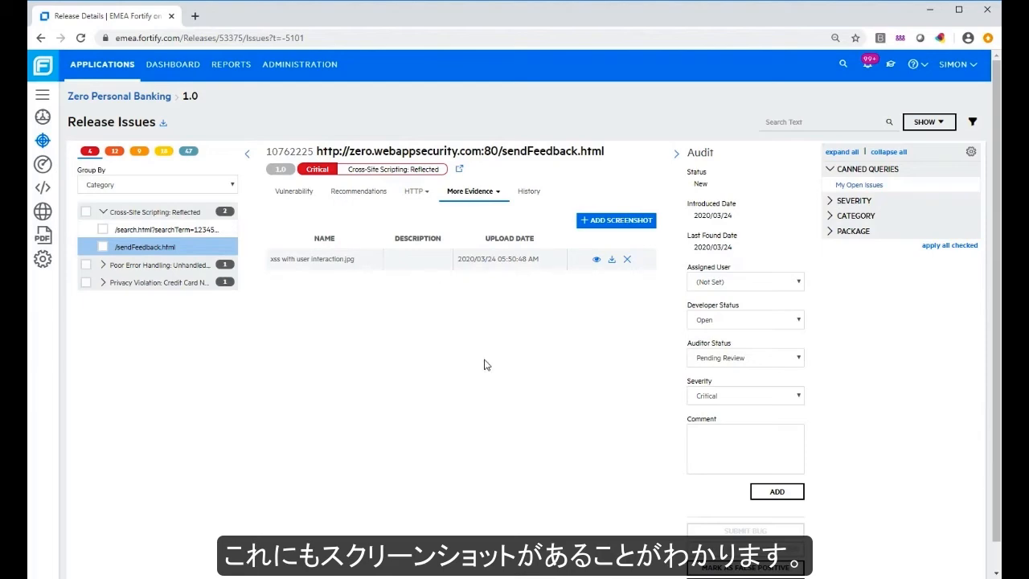
{"action": "left_click", "coordinate": [596, 263]}
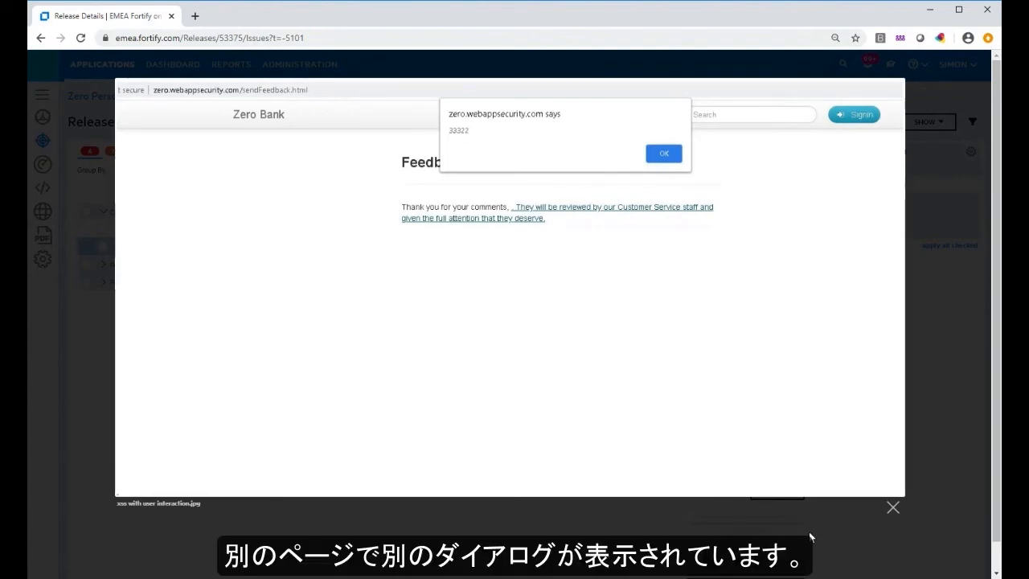
{"action": "left_click", "coordinate": [889, 506]}
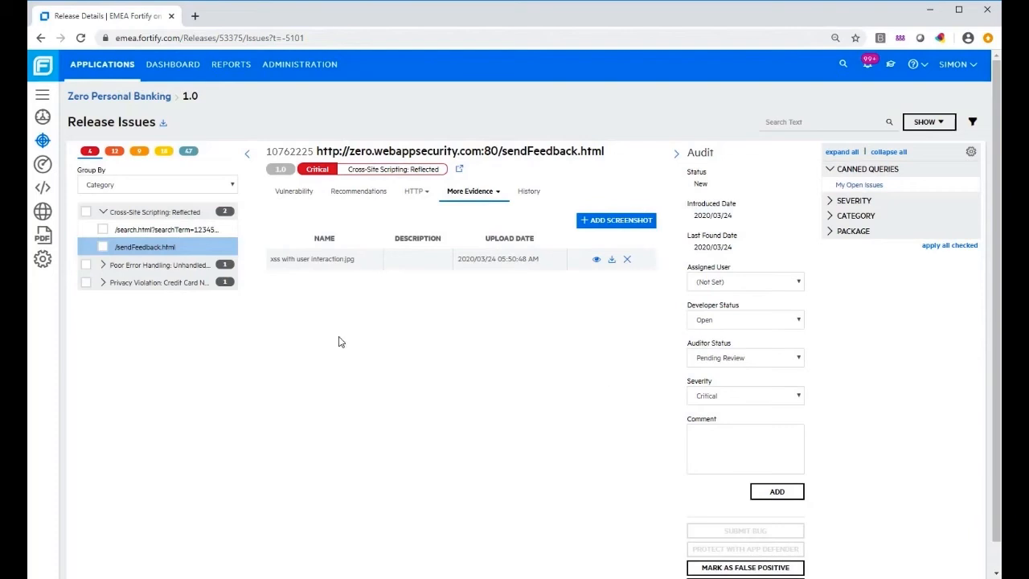
Return to the search.html issue and read its recommendations, including development guidance, security operations, QA, tips, interactive training and references
{"action": "left_click", "coordinate": [157, 232]}
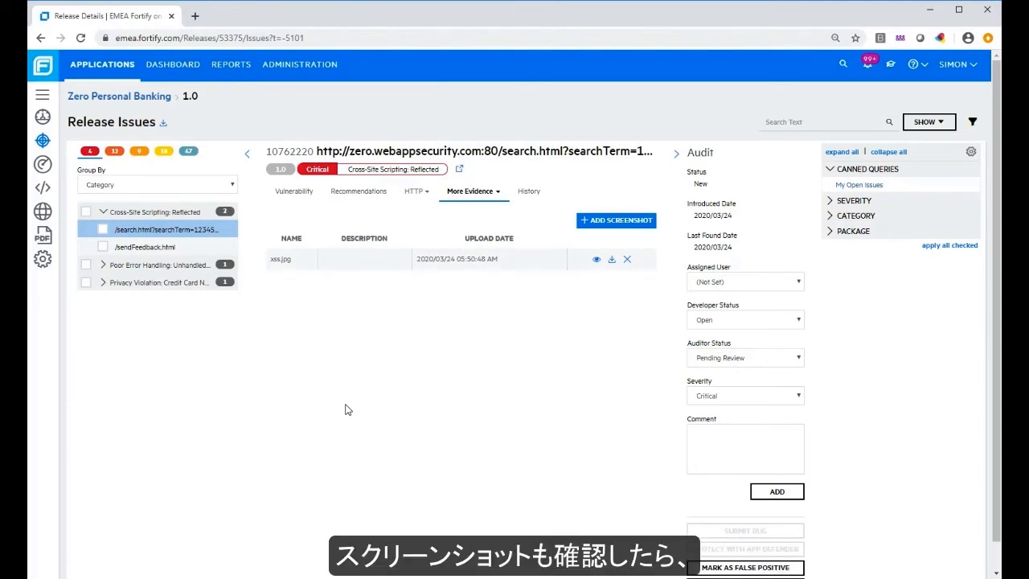
{"action": "left_click", "coordinate": [375, 193]}
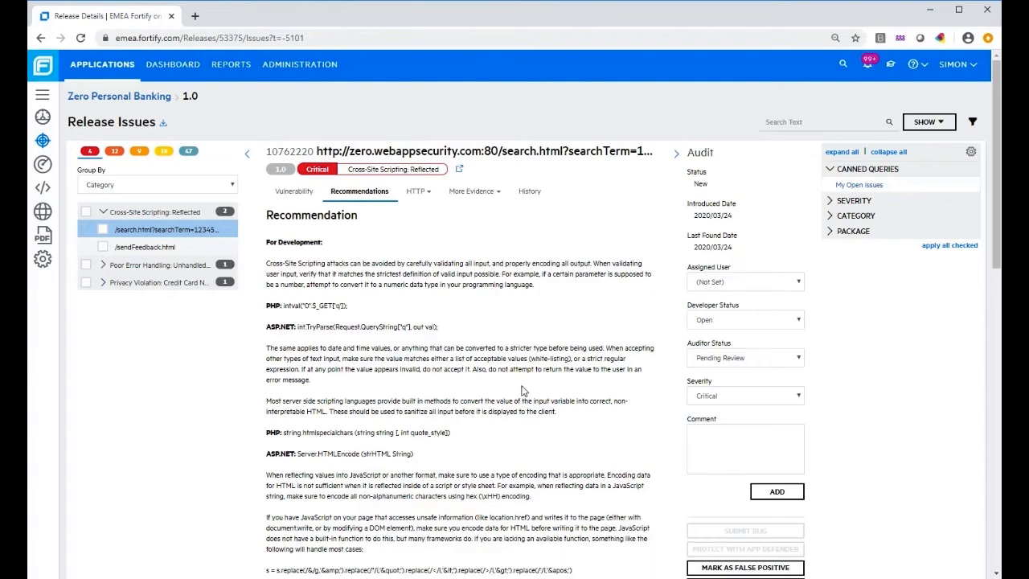
{"action": "scroll", "coordinate": [522, 390], "scroll_direction": "down", "scroll_amount": 1}
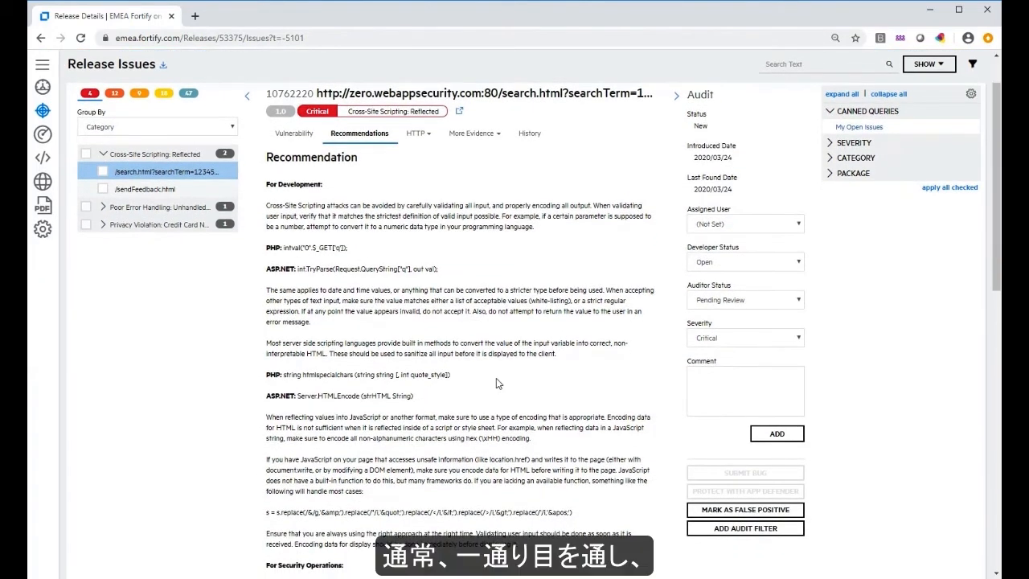
{"action": "scroll", "coordinate": [526, 398], "scroll_direction": "down", "scroll_amount": 3}
{"action": "scroll", "coordinate": [526, 398], "scroll_direction": "down", "scroll_amount": 4}
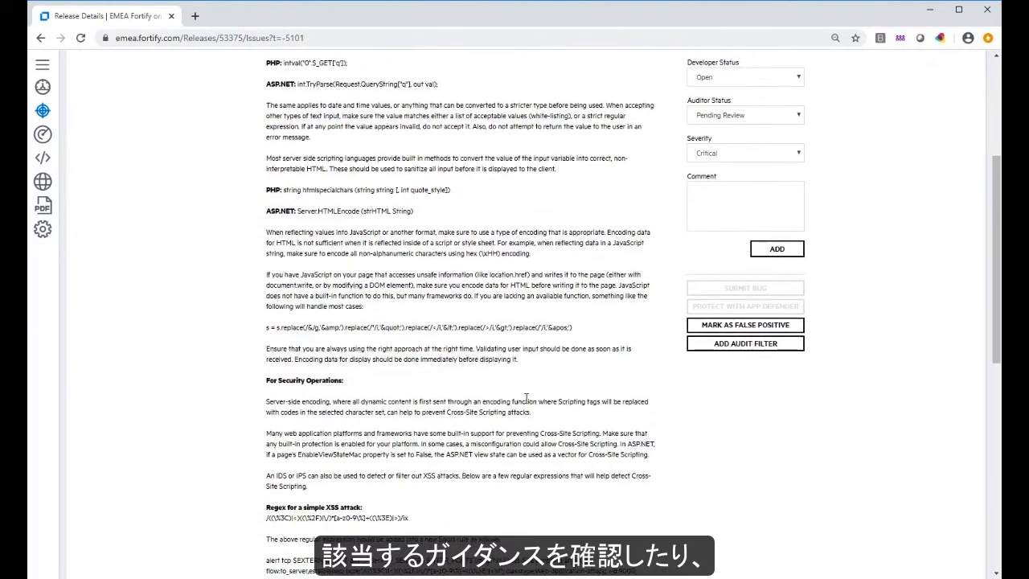
{"action": "scroll", "coordinate": [526, 402], "scroll_direction": "down", "scroll_amount": 3}
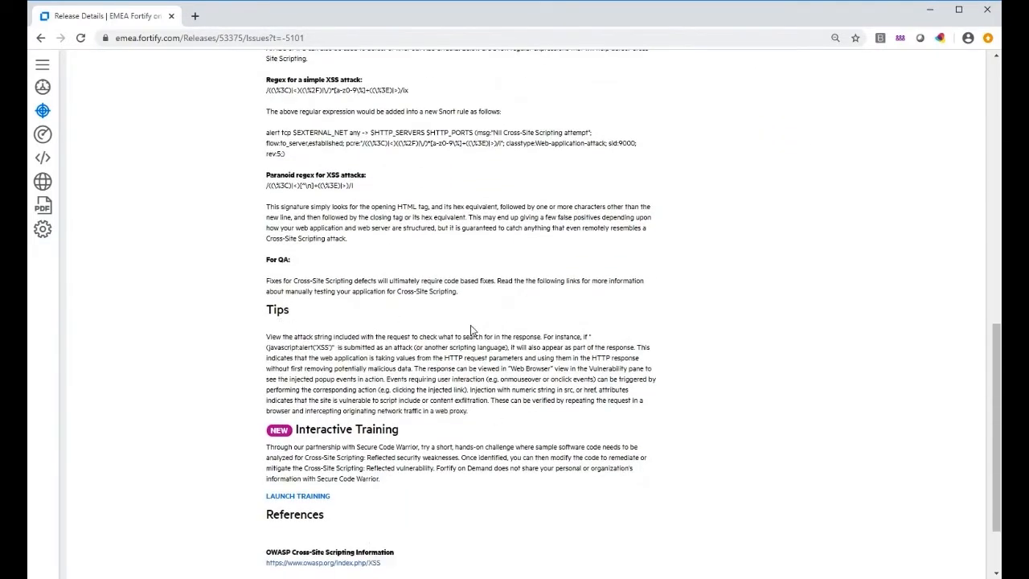
{"action": "scroll", "coordinate": [472, 331], "scroll_direction": "down", "scroll_amount": 2}
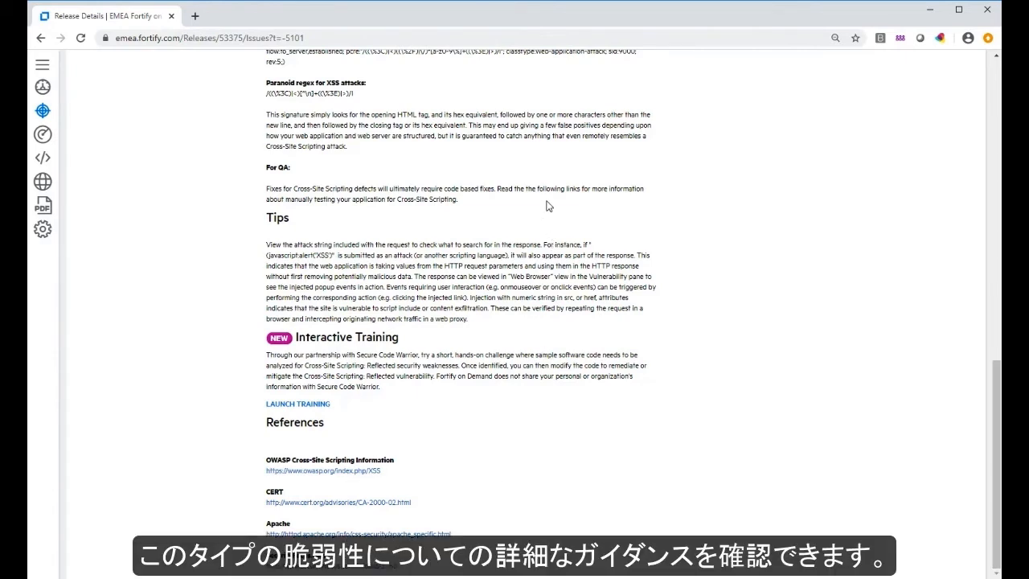
{"action": "scroll", "coordinate": [546, 206], "scroll_direction": "up", "scroll_amount": 20}
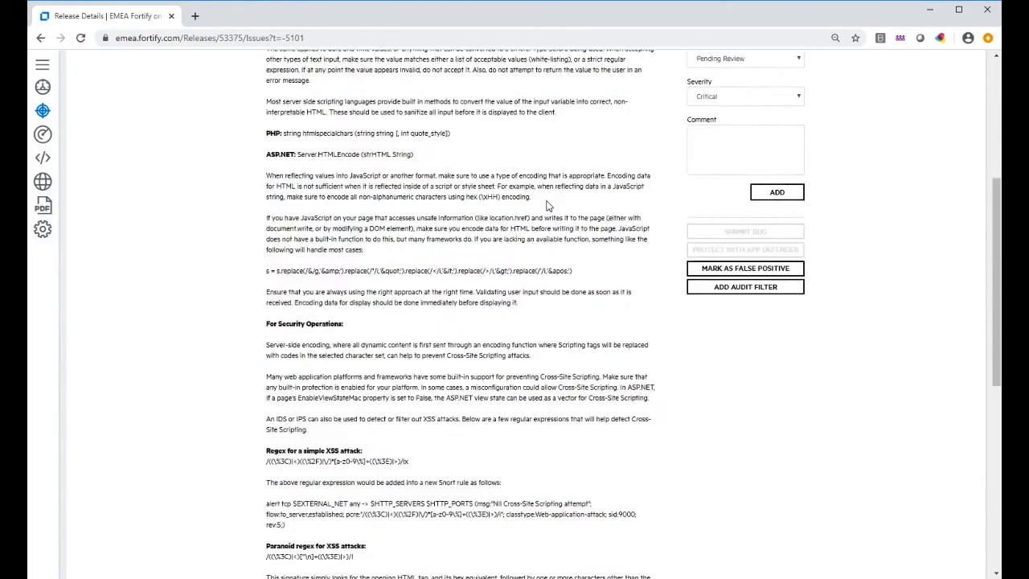
Assign the search.html cross-site scripting issue to your own user account and set its developer status to In Remediation
{"action": "scroll", "coordinate": [545, 206], "scroll_direction": "up", "scroll_amount": 1}
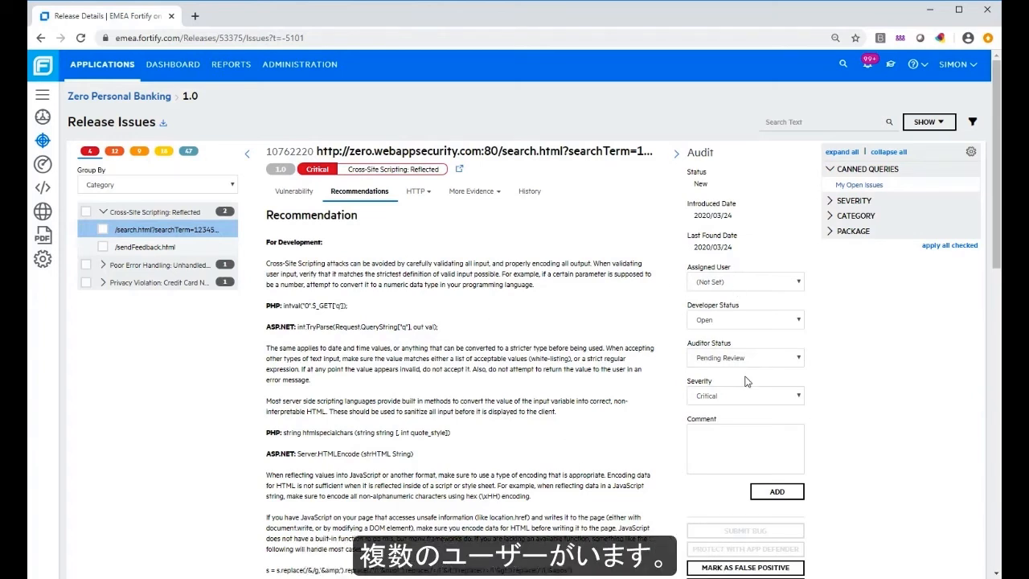
{"action": "left_click", "coordinate": [800, 283]}
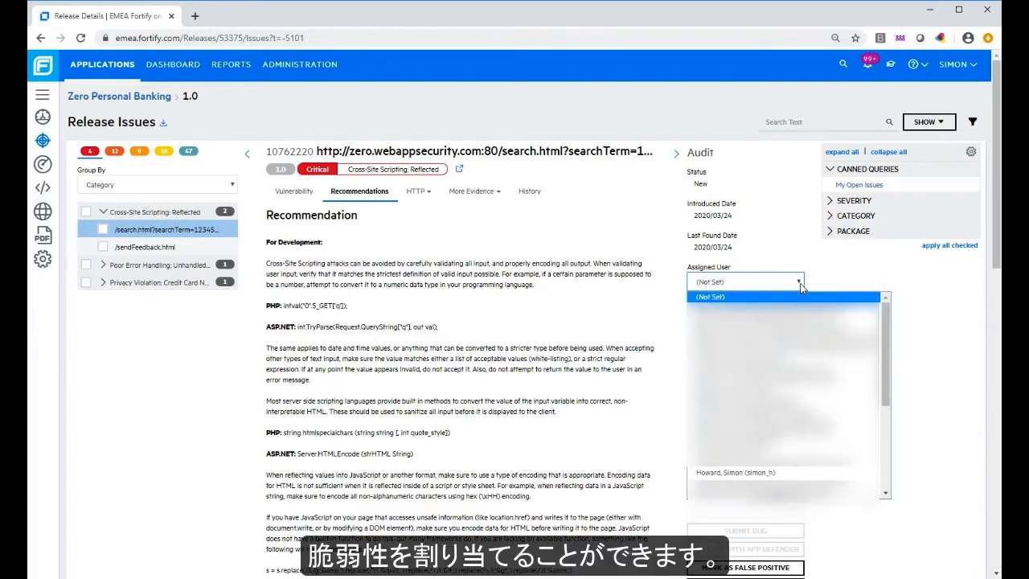
{"action": "left_click", "coordinate": [735, 474]}
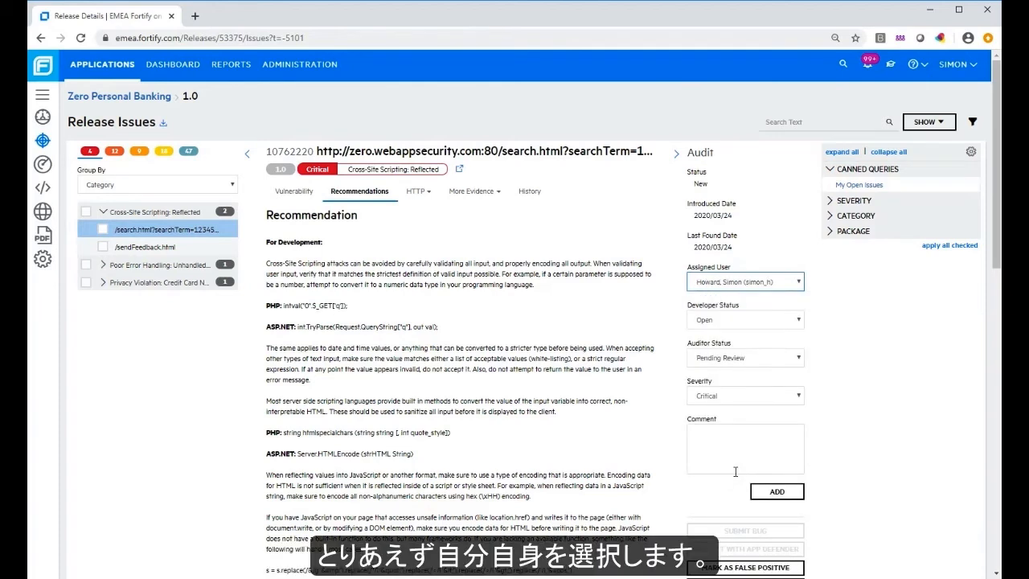
{"action": "left_click", "coordinate": [800, 322]}
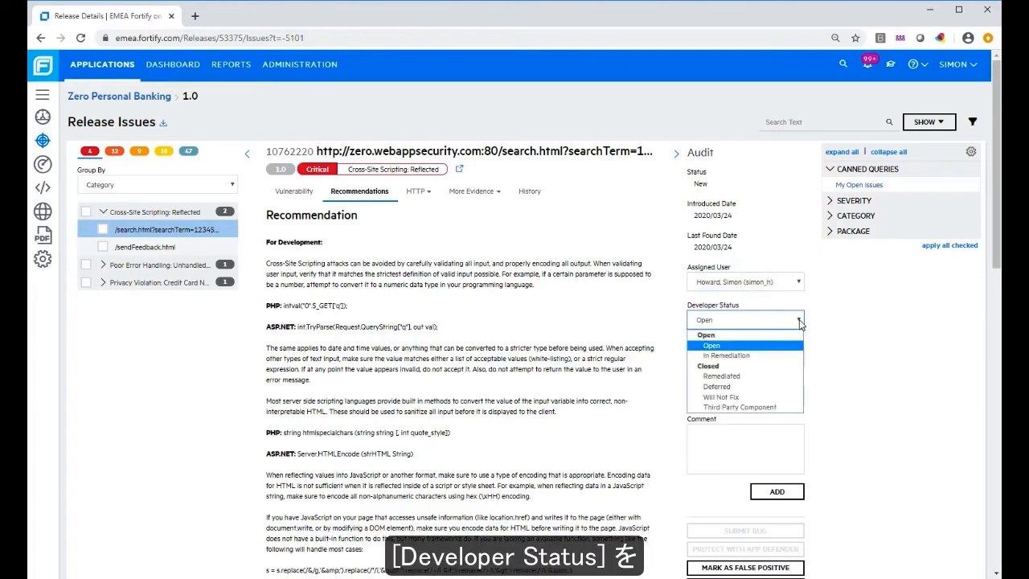
{"action": "left_click", "coordinate": [738, 355]}
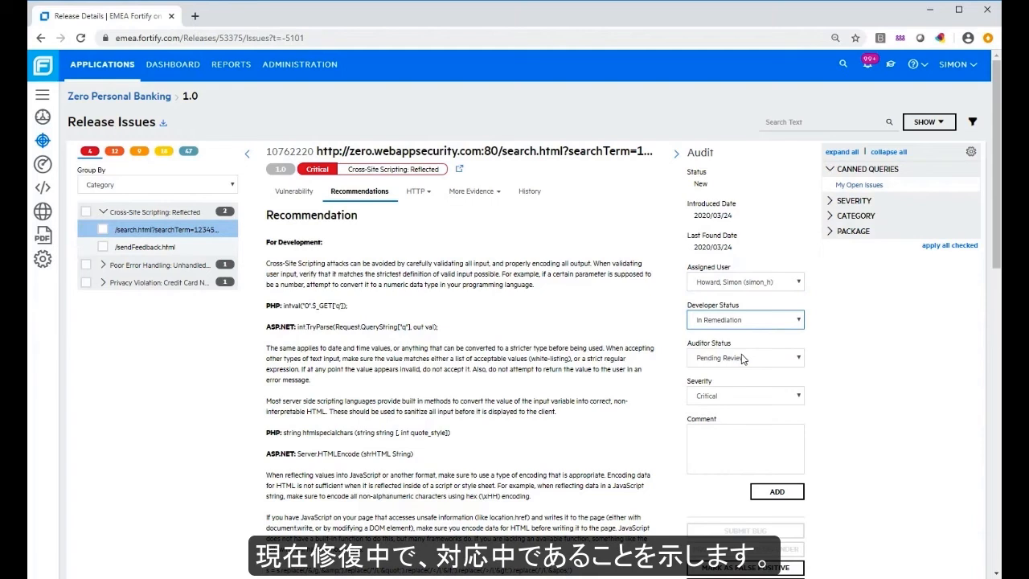
Add the audit comment "Needs looking at" to the search.html issue
{"action": "left_click", "coordinate": [741, 440]}
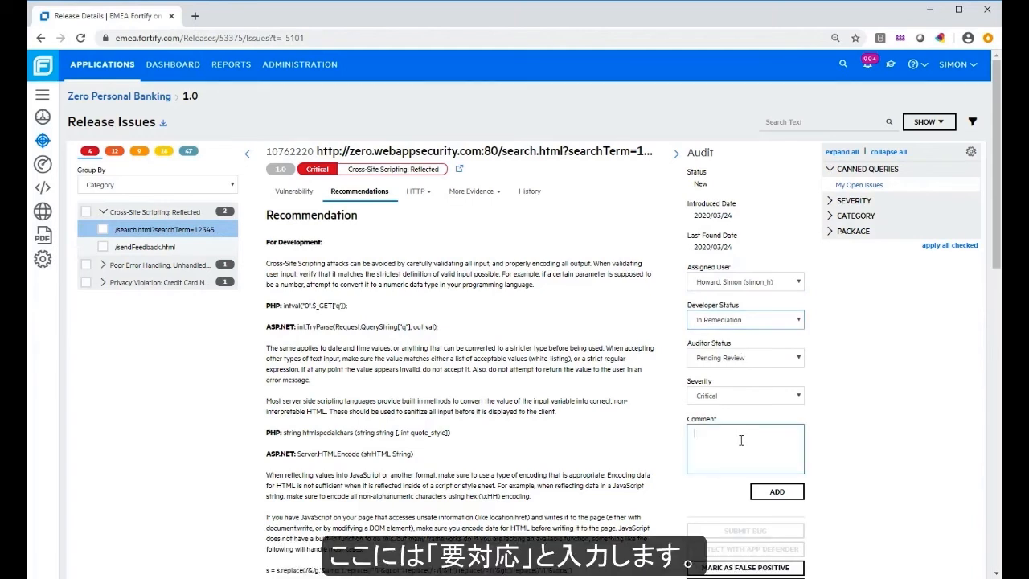
{"action": "type", "text": "Ne"}
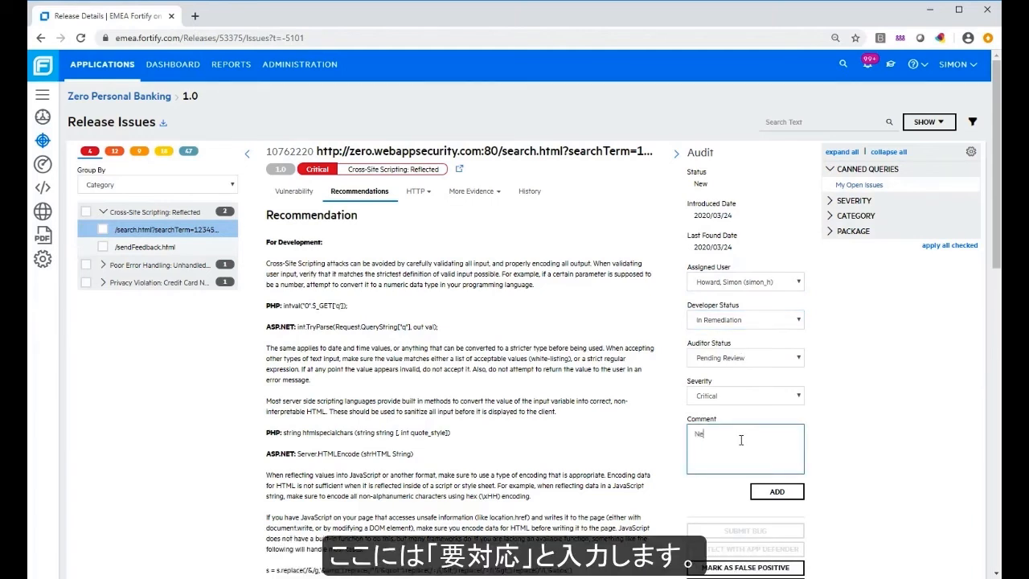
{"action": "type", "text": "eds looking at"}
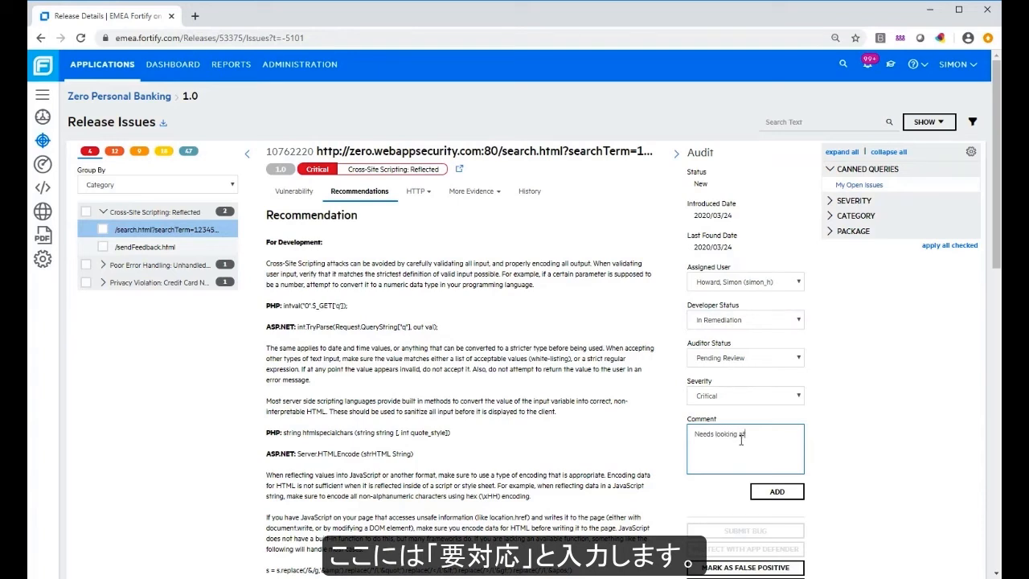
{"action": "left_click", "coordinate": [766, 492]}
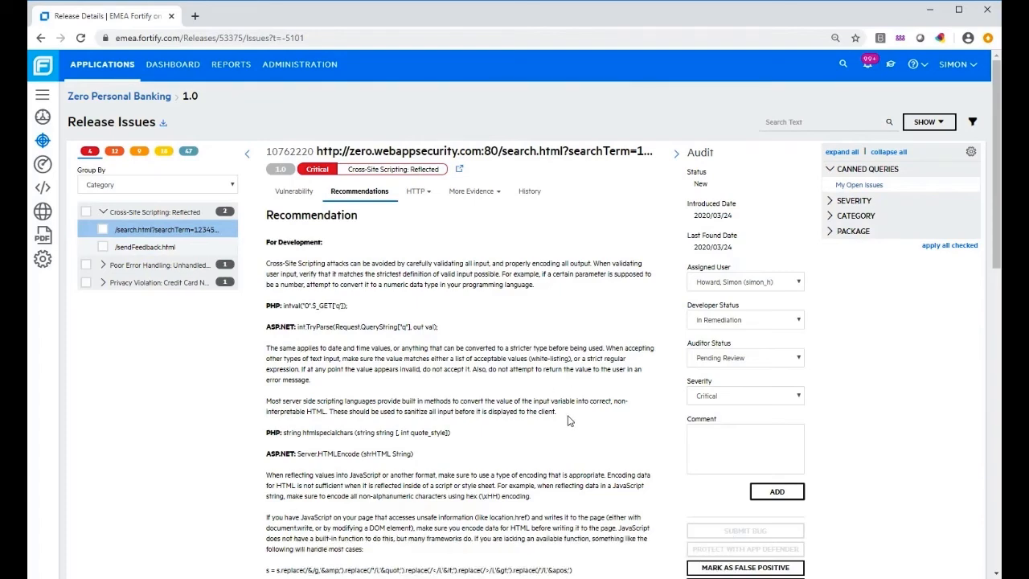
Select the /account/ issue under Poor Error Handling: Unhandled Exception and view its recommendations and vulnerability description
{"action": "scroll", "coordinate": [619, 455], "scroll_direction": "down", "scroll_amount": 1}
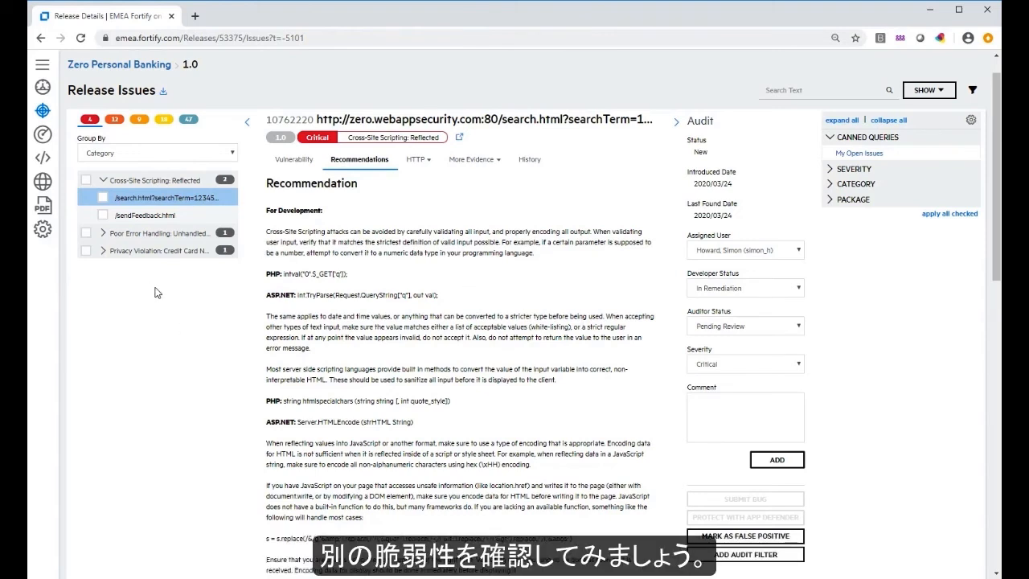
{"action": "left_click", "coordinate": [103, 232]}
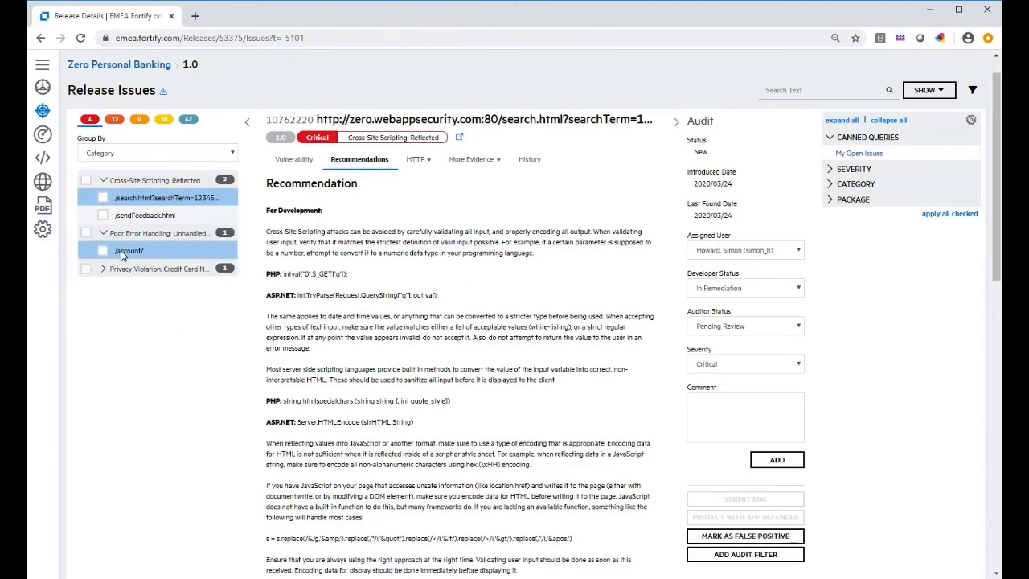
{"action": "left_click", "coordinate": [121, 250]}
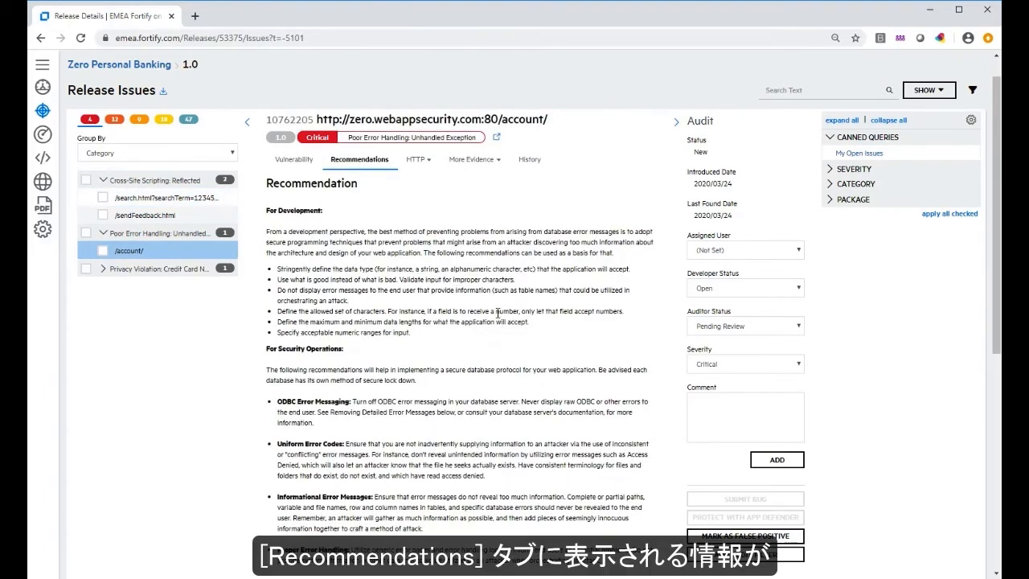
{"action": "left_click", "coordinate": [303, 162]}
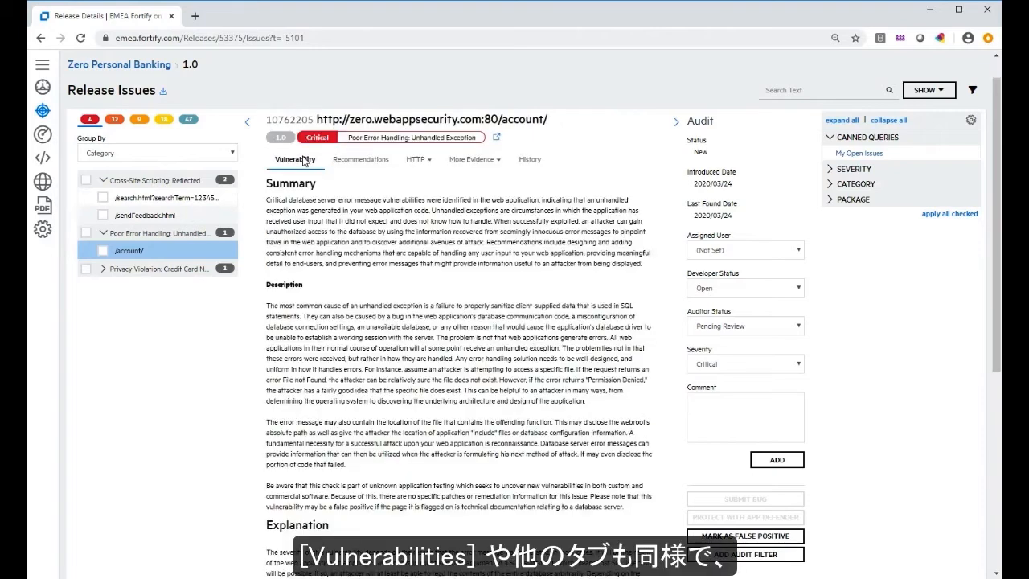
Select the /bank/account-summary.html issue under Privacy Violation: Credit Card Number and examine its HTTP request and response, down to the highlighted Credit Accounts data
{"action": "left_click", "coordinate": [104, 270]}
{"action": "left_click", "coordinate": [155, 290]}
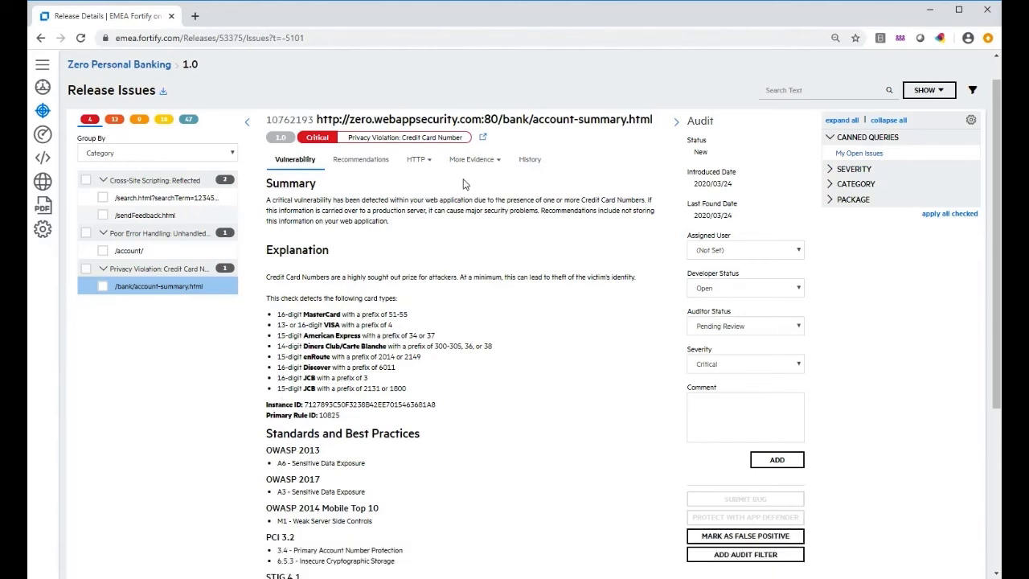
{"action": "left_click", "coordinate": [422, 160]}
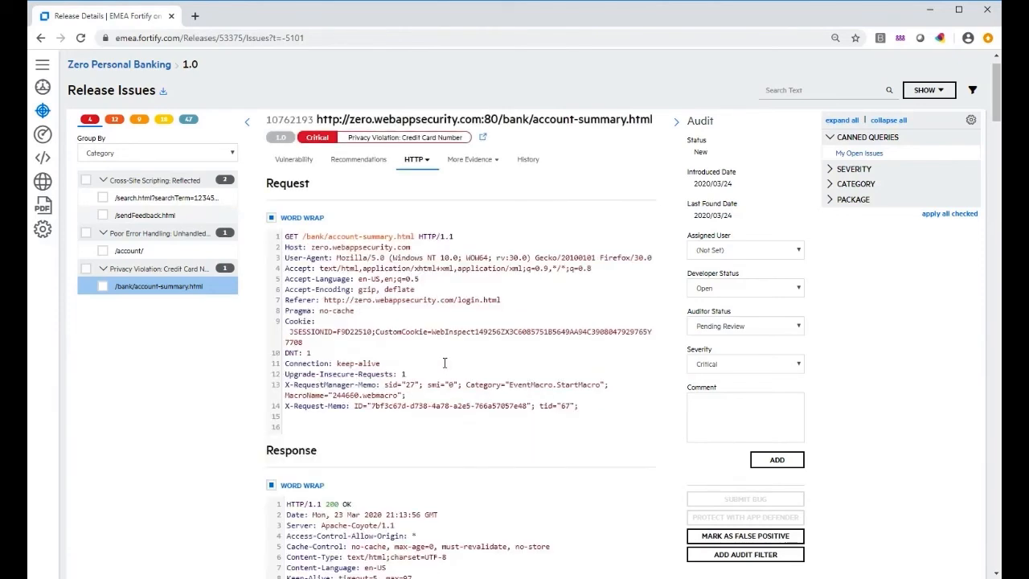
{"action": "scroll", "coordinate": [459, 403], "scroll_direction": "down", "scroll_amount": 1}
{"action": "scroll", "coordinate": [458, 403], "scroll_direction": "down", "scroll_amount": 5}
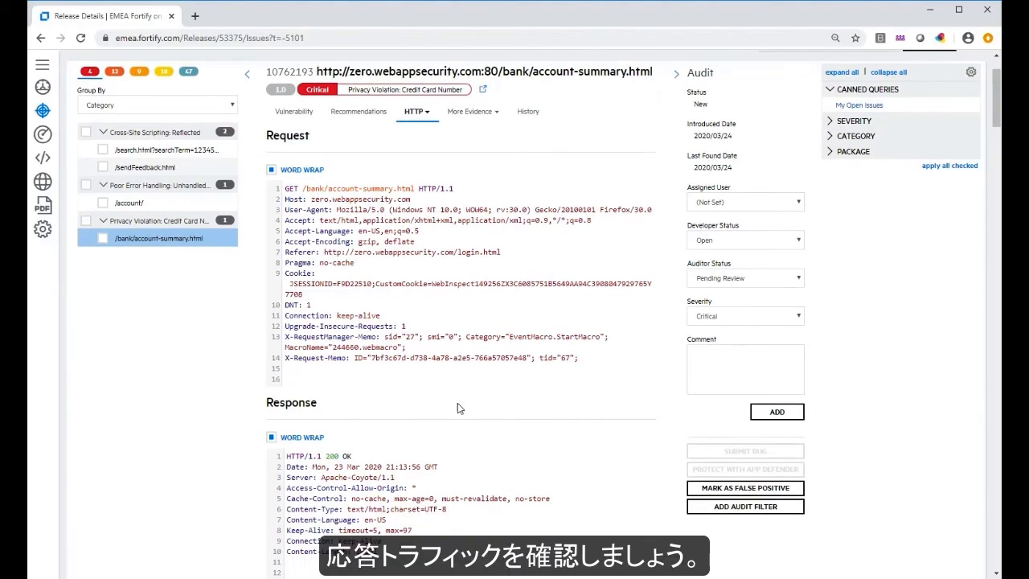
{"action": "scroll", "coordinate": [459, 402], "scroll_direction": "down", "scroll_amount": 11}
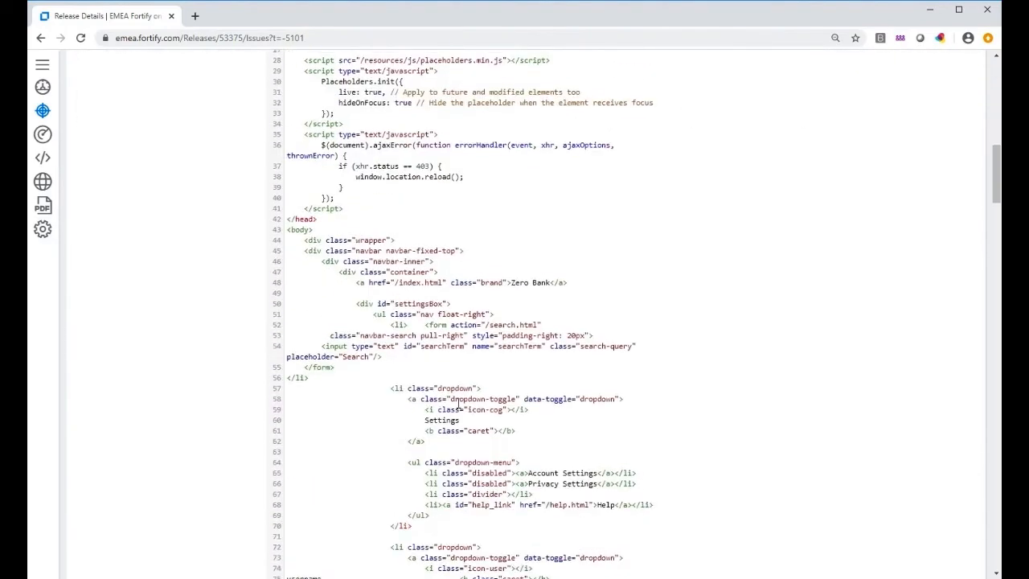
{"action": "scroll", "coordinate": [458, 403], "scroll_direction": "down", "scroll_amount": 13}
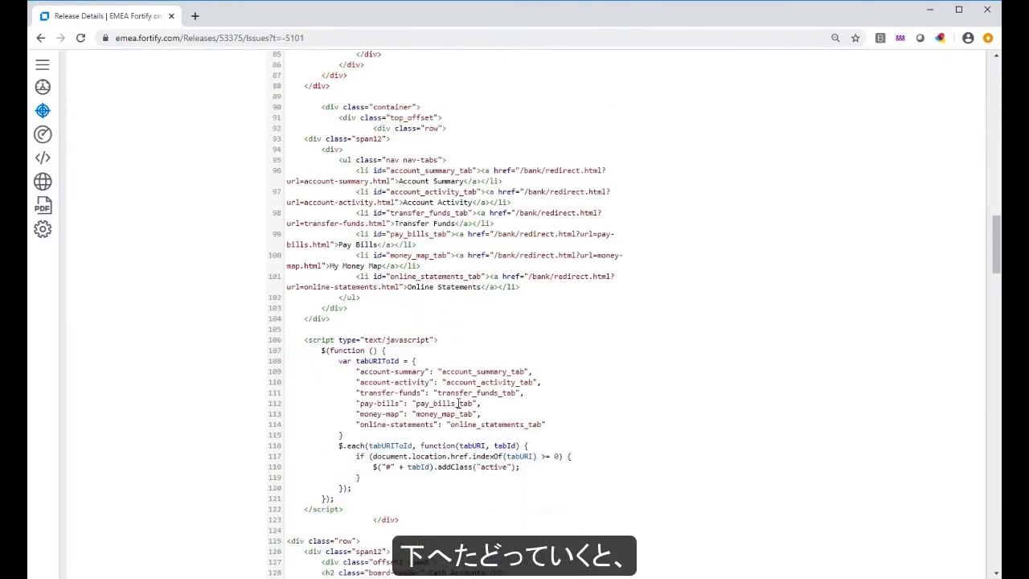
{"action": "scroll", "coordinate": [459, 404], "scroll_direction": "down", "scroll_amount": 5}
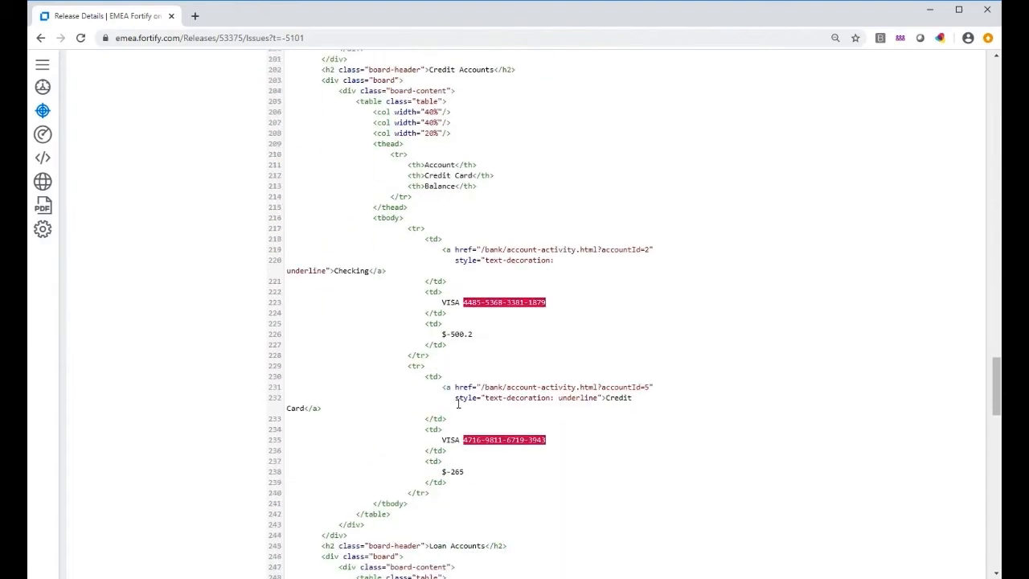
{"action": "right_click", "coordinate": [458, 405]}
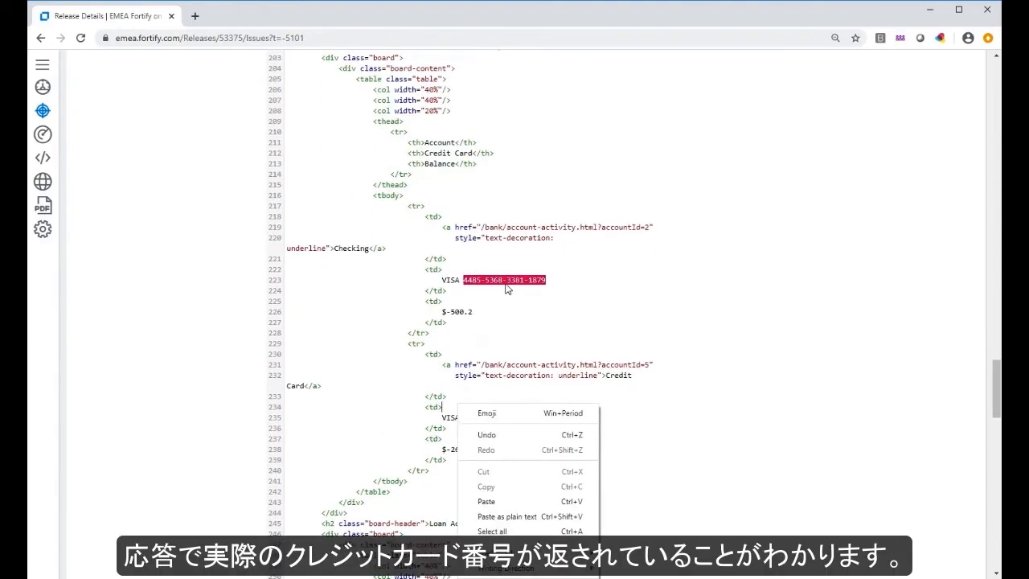
{"action": "left_click", "coordinate": [615, 300]}
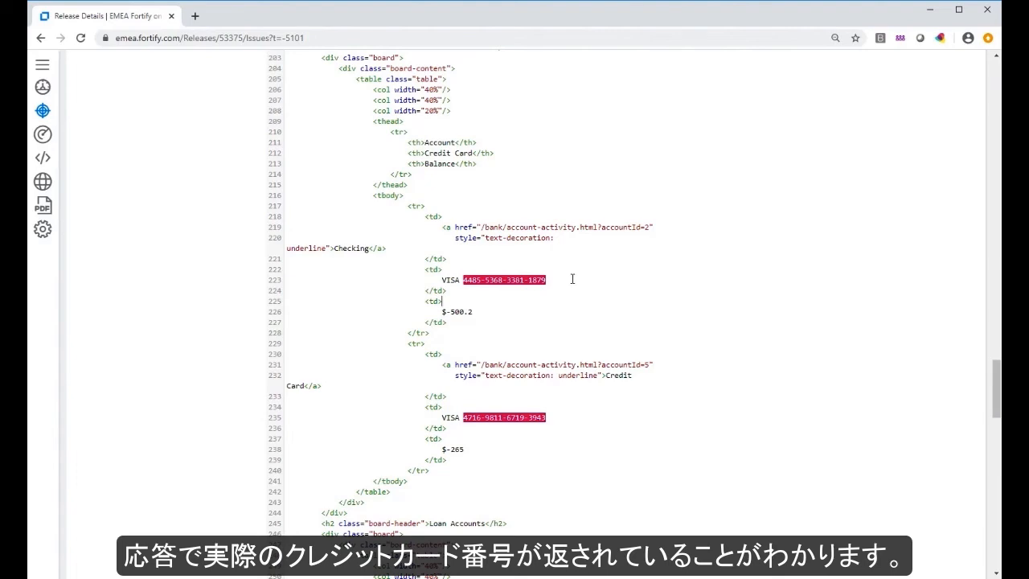
{"action": "scroll", "coordinate": [539, 205], "scroll_direction": "up", "scroll_amount": 20}
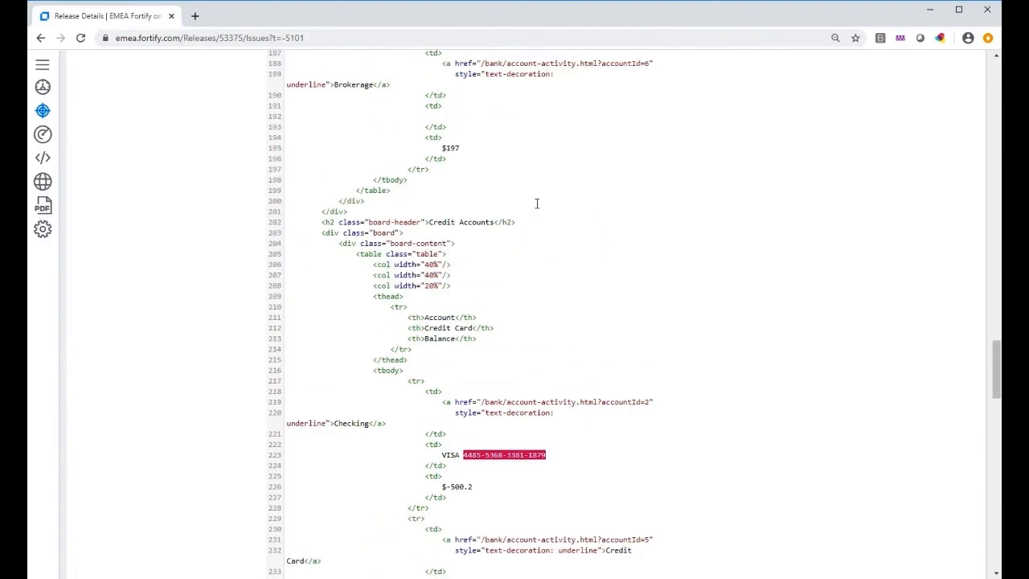
{"action": "scroll", "coordinate": [539, 205], "scroll_direction": "up", "scroll_amount": 10}
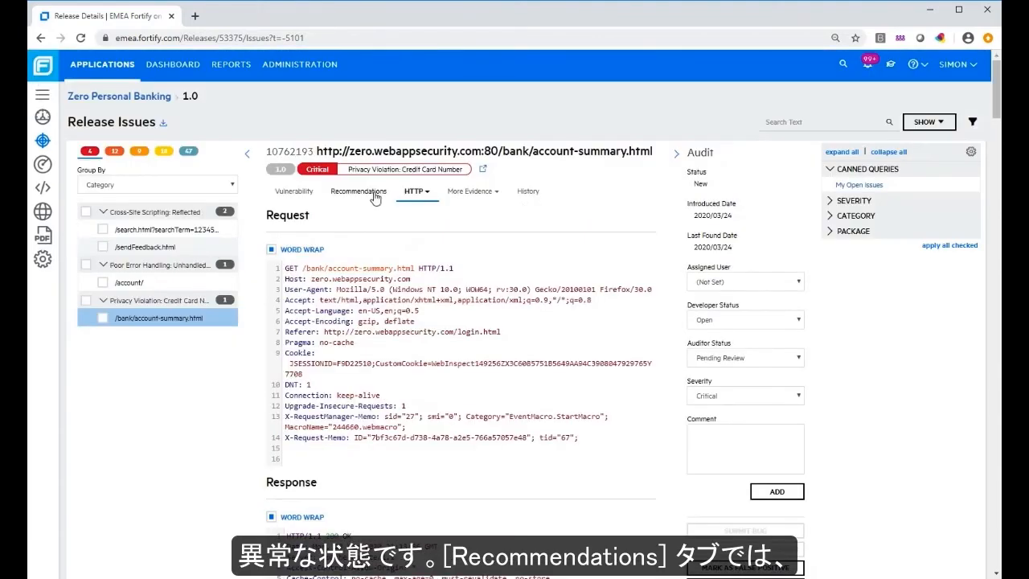
Read the account-summary.html issue's recommendation on masking sensitive data and return to its vulnerability summary
{"action": "left_click", "coordinate": [374, 195]}
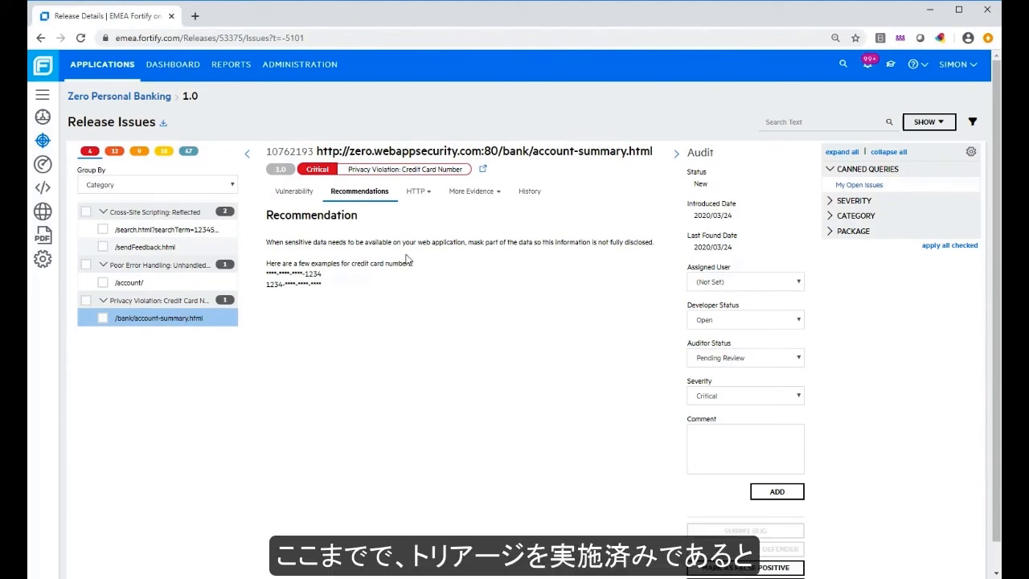
{"action": "left_click", "coordinate": [303, 201]}
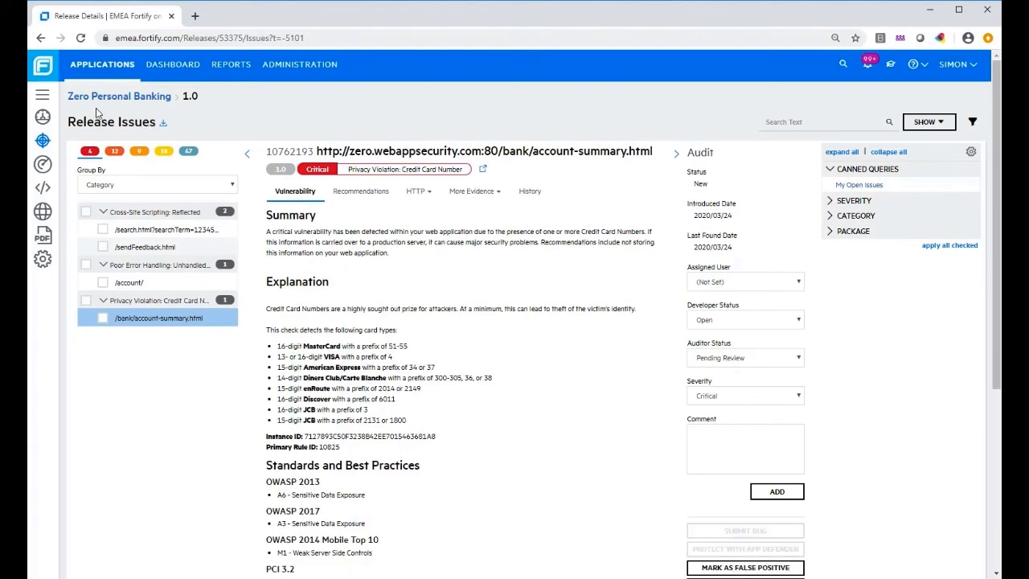
Go to the release's reports, download the Dynamic Summary report for Zero Personal Banking and open the PDF
{"action": "left_click", "coordinate": [40, 96]}
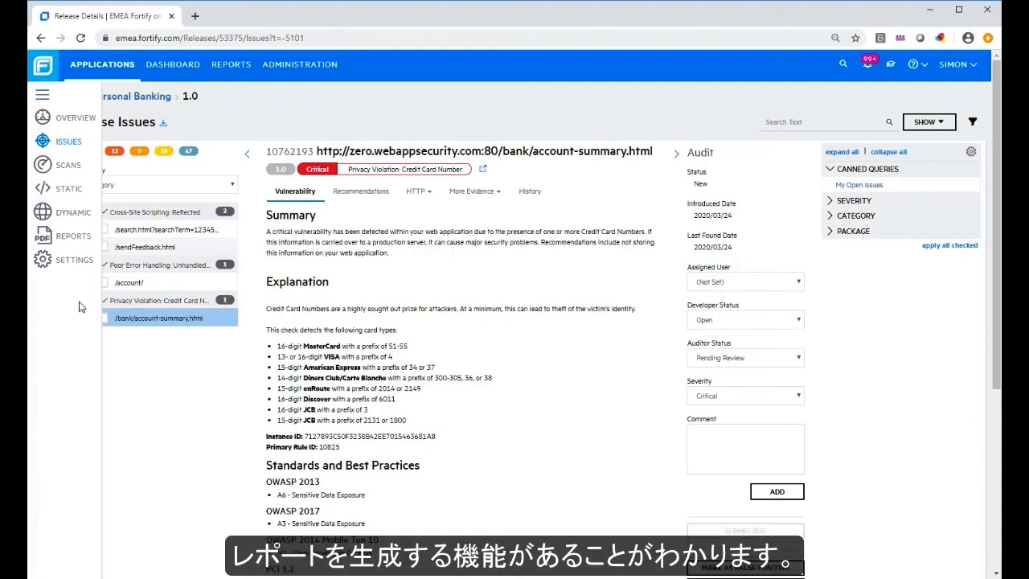
{"action": "left_click", "coordinate": [78, 241]}
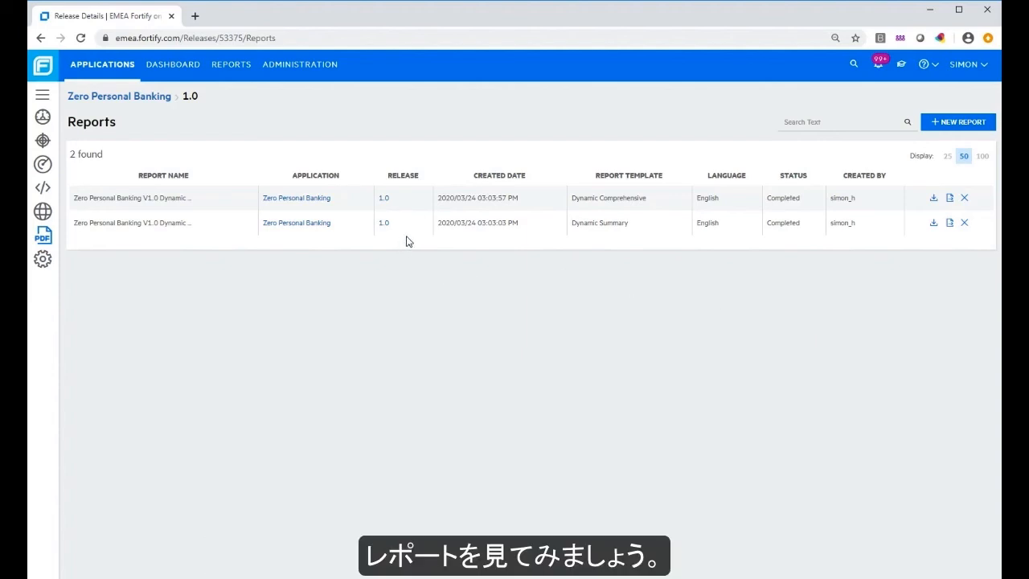
{"action": "left_click", "coordinate": [933, 224]}
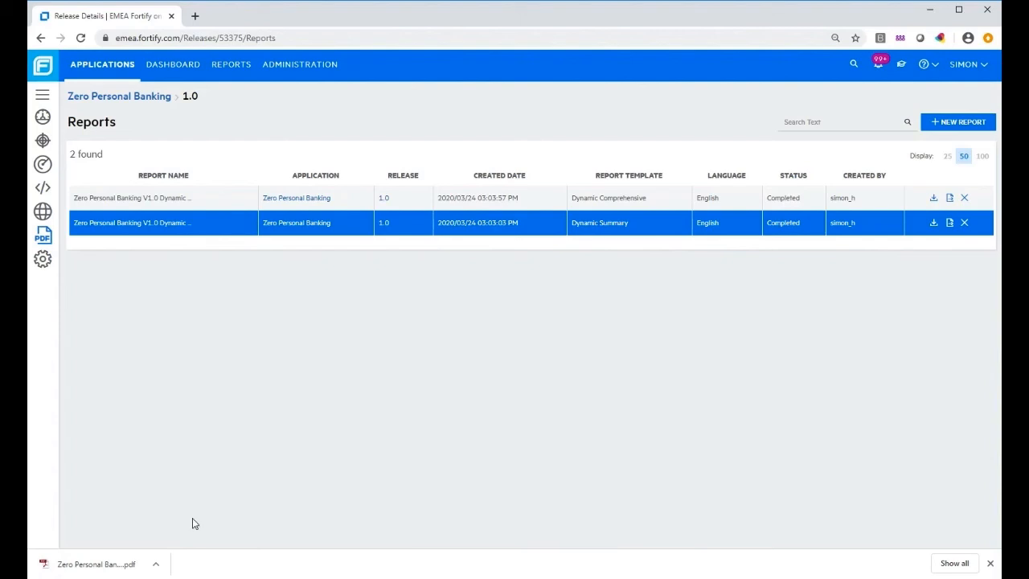
{"action": "left_click", "coordinate": [156, 564]}
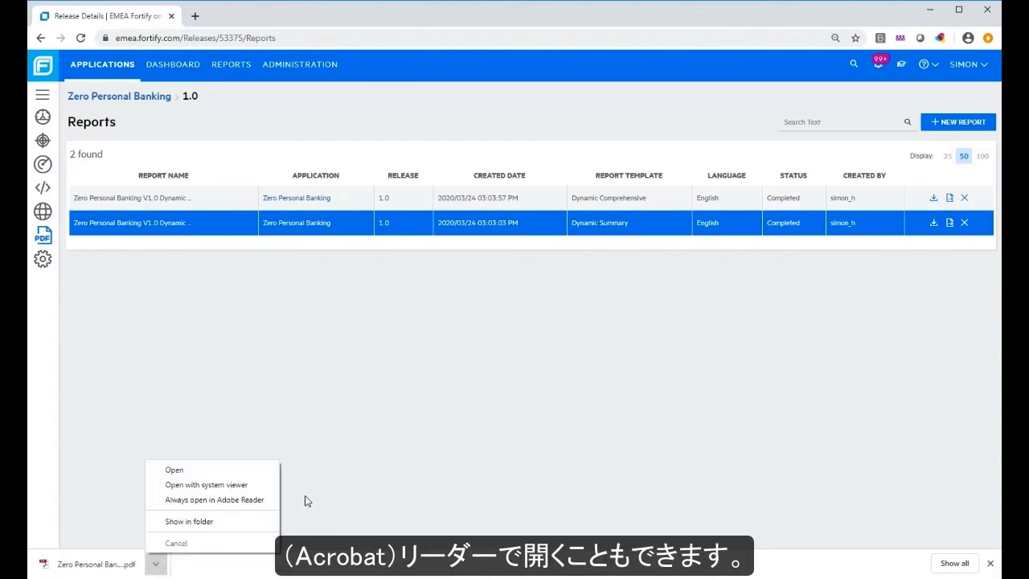
{"action": "left_click", "coordinate": [198, 473]}
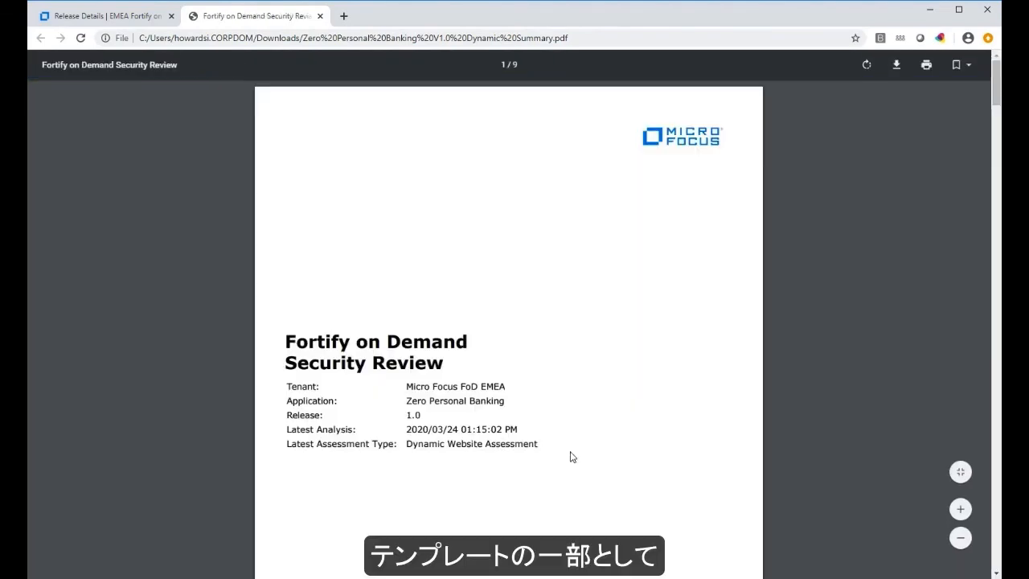
Examine the Executive Summary and the Issue Breakdown table by rating and category in the Dynamic Summary report
{"action": "scroll", "coordinate": [586, 419], "scroll_direction": "down", "scroll_amount": 7}
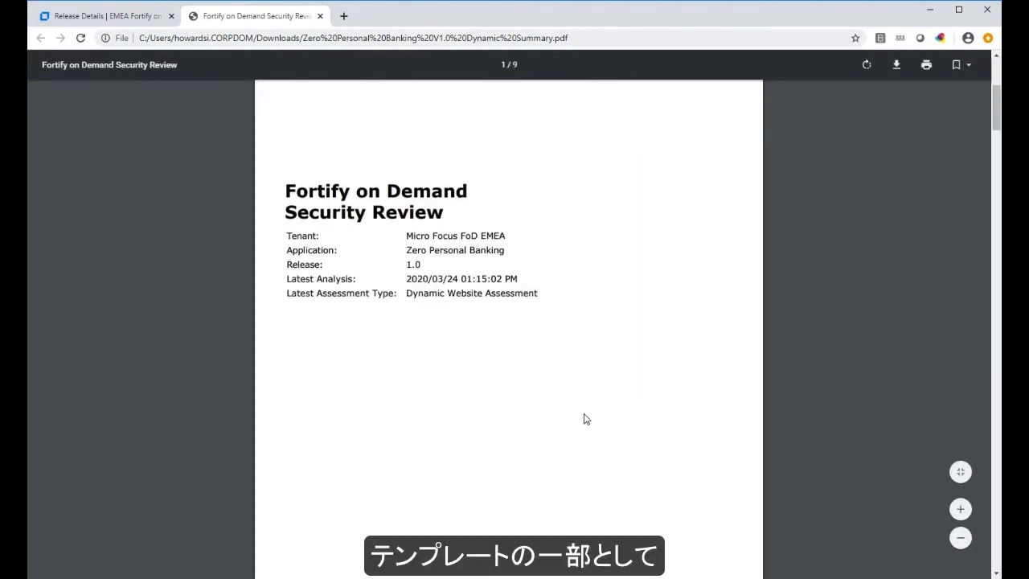
{"action": "scroll", "coordinate": [586, 419], "scroll_direction": "down", "scroll_amount": 1}
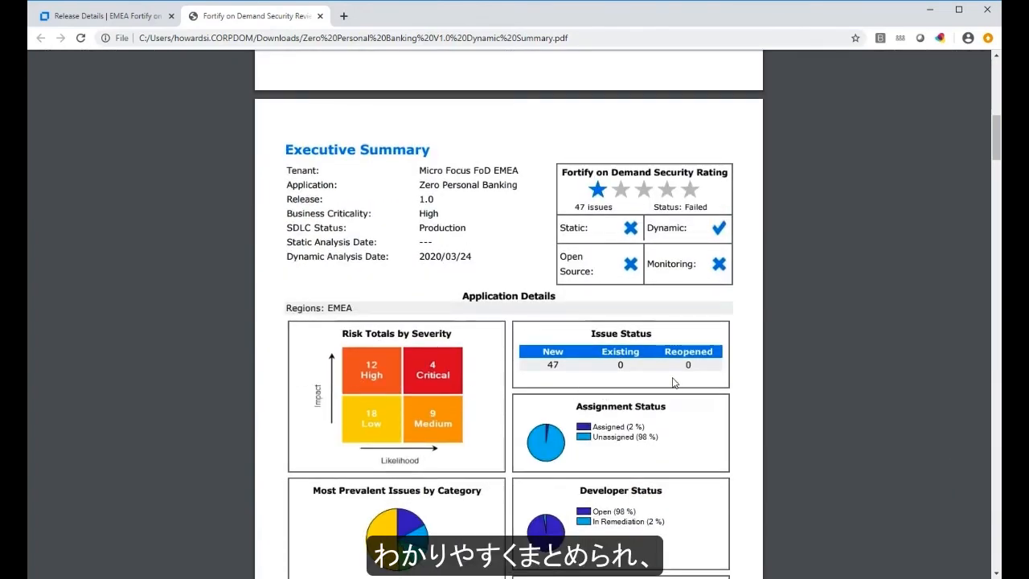
{"action": "scroll", "coordinate": [674, 383], "scroll_direction": "down", "scroll_amount": 1}
{"action": "scroll", "coordinate": [673, 382], "scroll_direction": "down", "scroll_amount": 3}
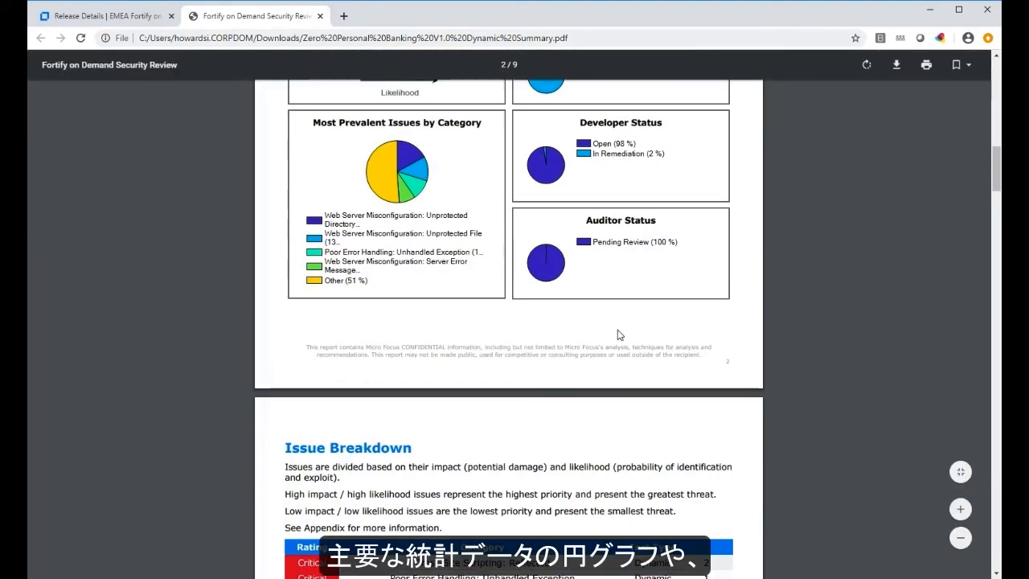
{"action": "scroll", "coordinate": [619, 333], "scroll_direction": "down", "scroll_amount": 3}
{"action": "scroll", "coordinate": [620, 332], "scroll_direction": "down", "scroll_amount": 6}
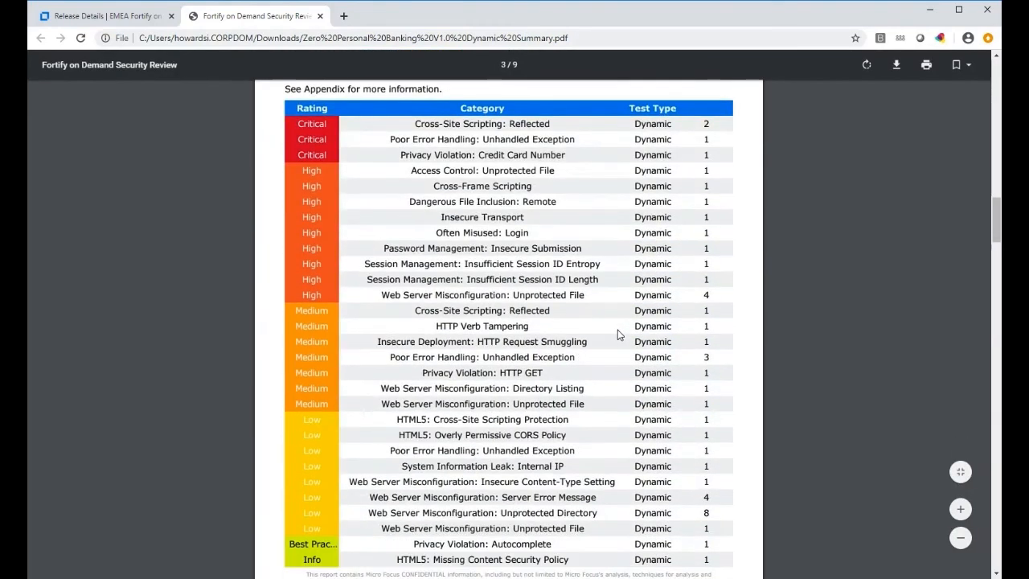
{"action": "scroll", "coordinate": [618, 334], "scroll_direction": "down", "scroll_amount": 9}
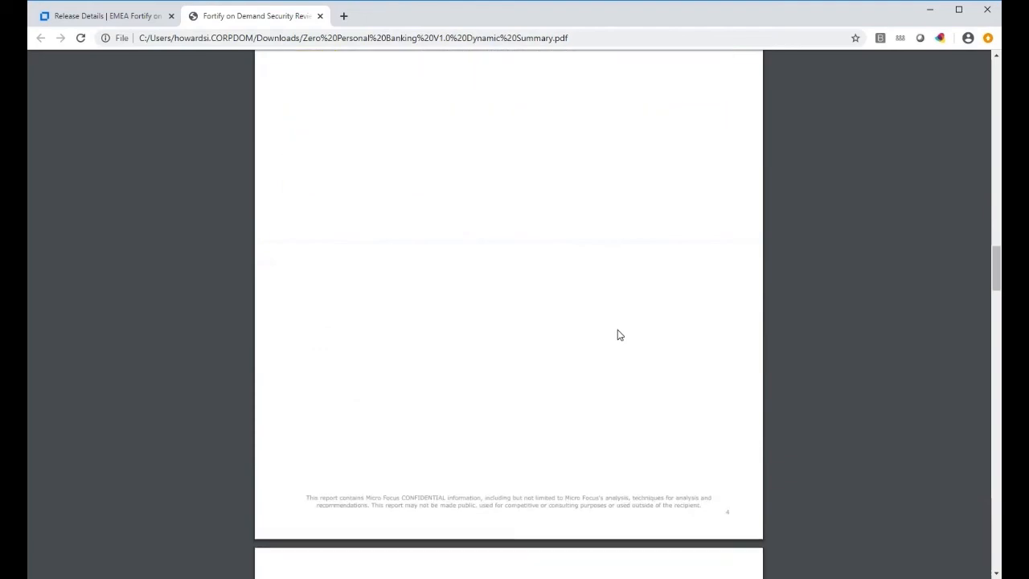
Examine the Dynamic Summary report's OWASP Top 10 2017 breakdown and Continuous Application Monitoring Summary
{"action": "scroll", "coordinate": [620, 335], "scroll_direction": "down", "scroll_amount": 2}
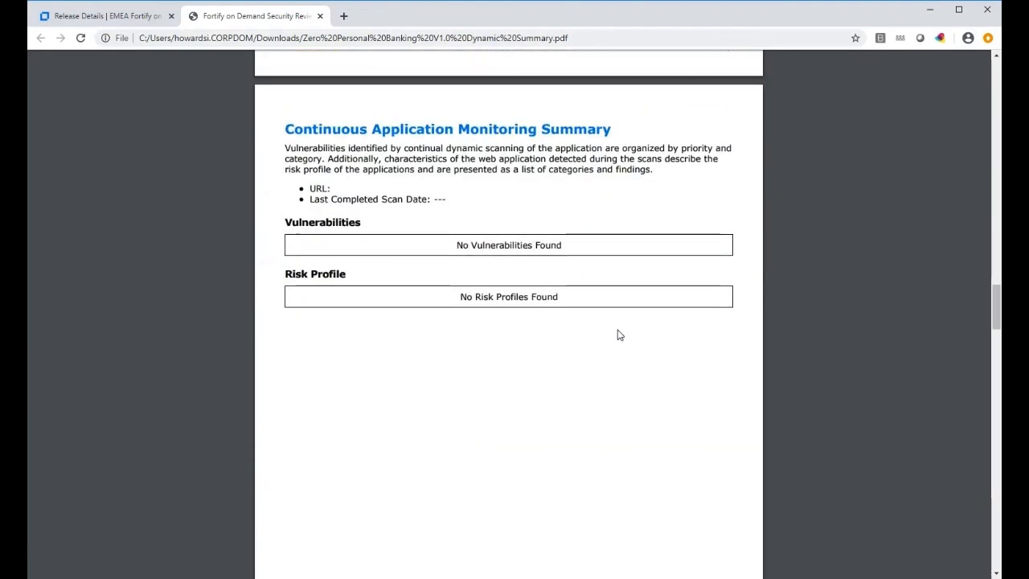
{"action": "scroll", "coordinate": [620, 335], "scroll_direction": "down", "scroll_amount": 7}
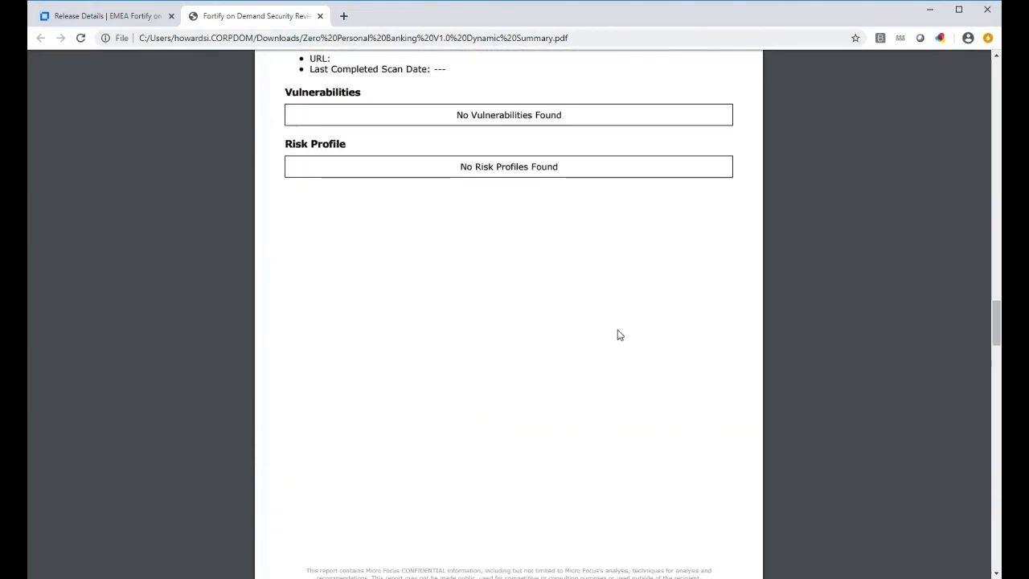
{"action": "scroll", "coordinate": [618, 334], "scroll_direction": "down", "scroll_amount": 3}
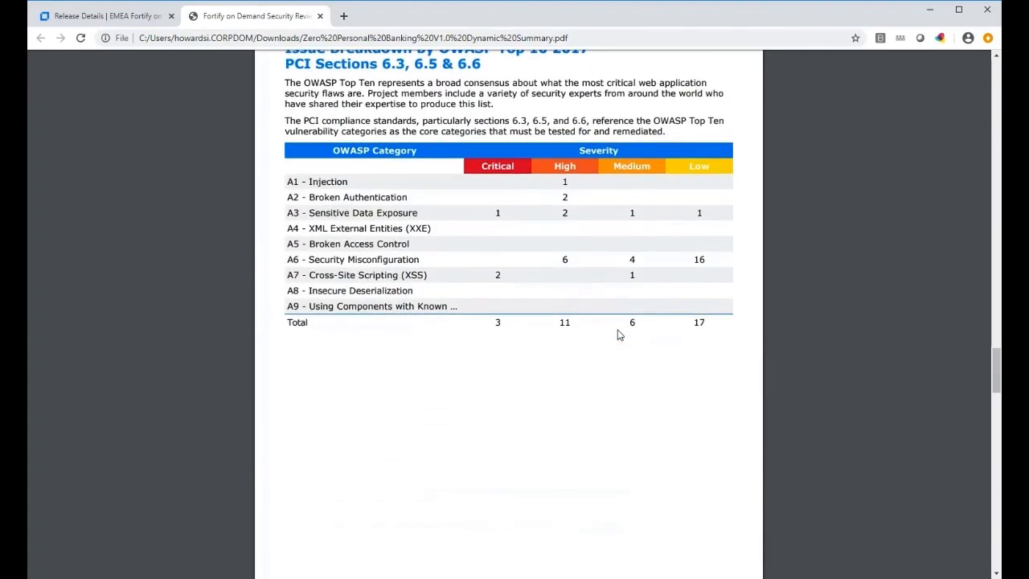
{"action": "scroll", "coordinate": [618, 333], "scroll_direction": "up", "scroll_amount": 4}
{"action": "scroll", "coordinate": [618, 334], "scroll_direction": "up", "scroll_amount": 6}
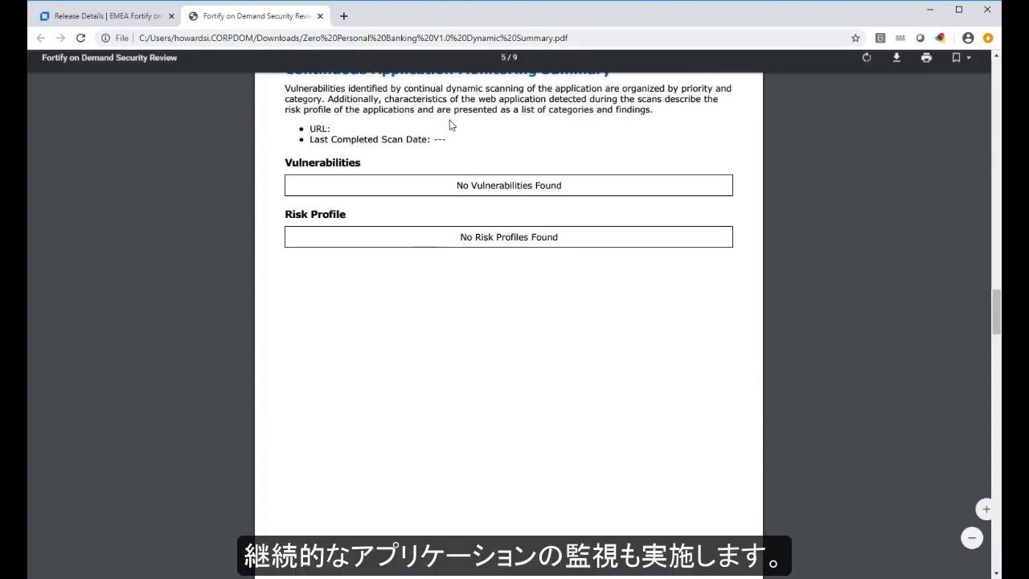
{"action": "scroll", "coordinate": [497, 227], "scroll_direction": "up", "scroll_amount": 1}
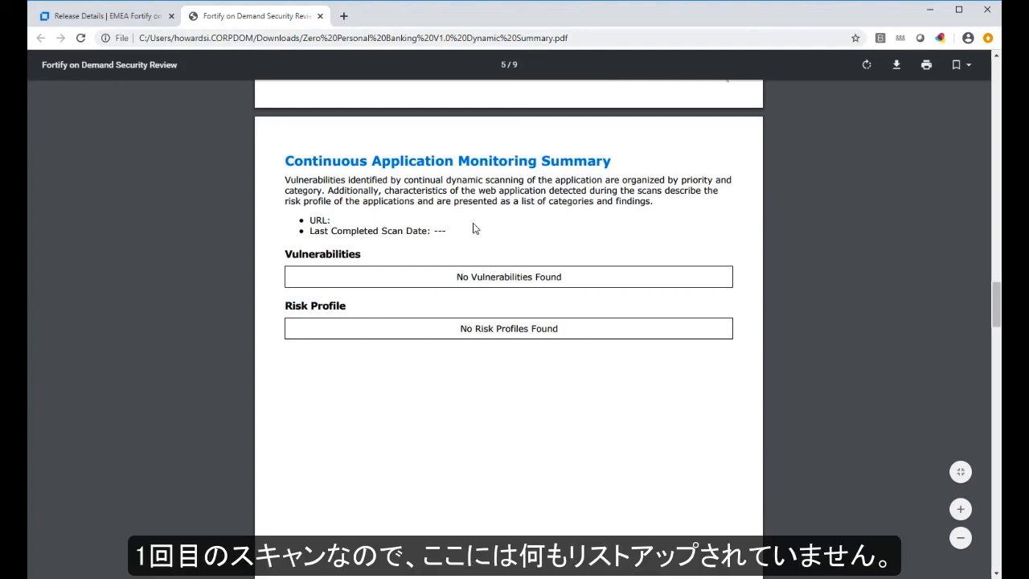
{"action": "scroll", "coordinate": [473, 228], "scroll_direction": "up", "scroll_amount": 1}
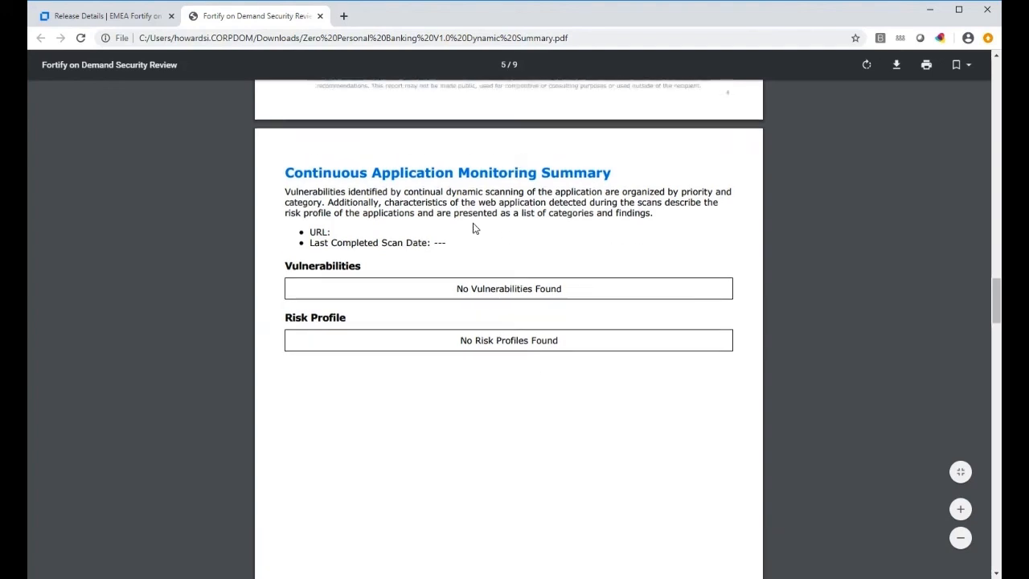
Return to the release's reports list, download the Dynamic Comprehensive report for Zero Personal Banking and open the PDF
{"action": "left_click", "coordinate": [63, 19]}
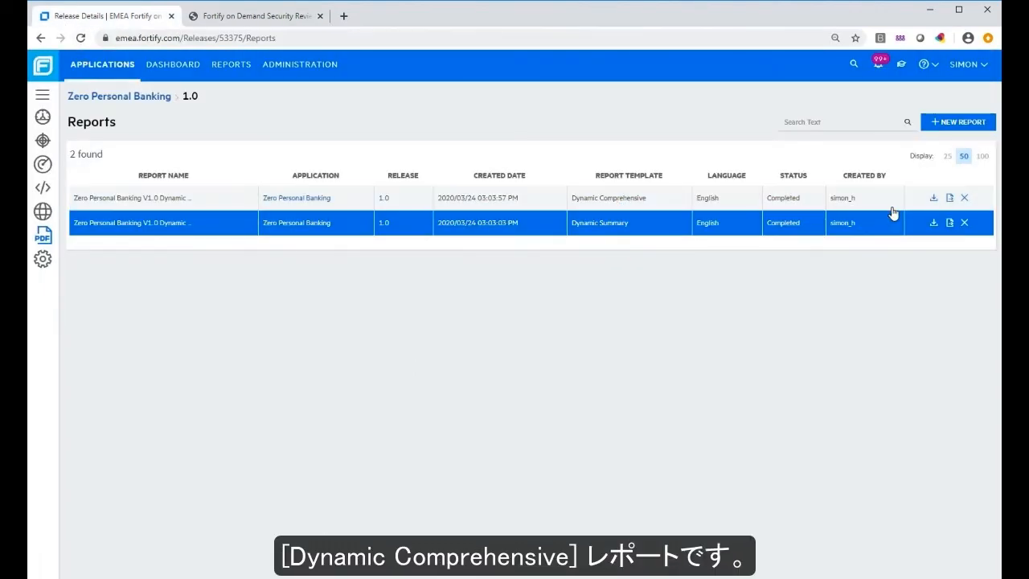
{"action": "left_click", "coordinate": [931, 199]}
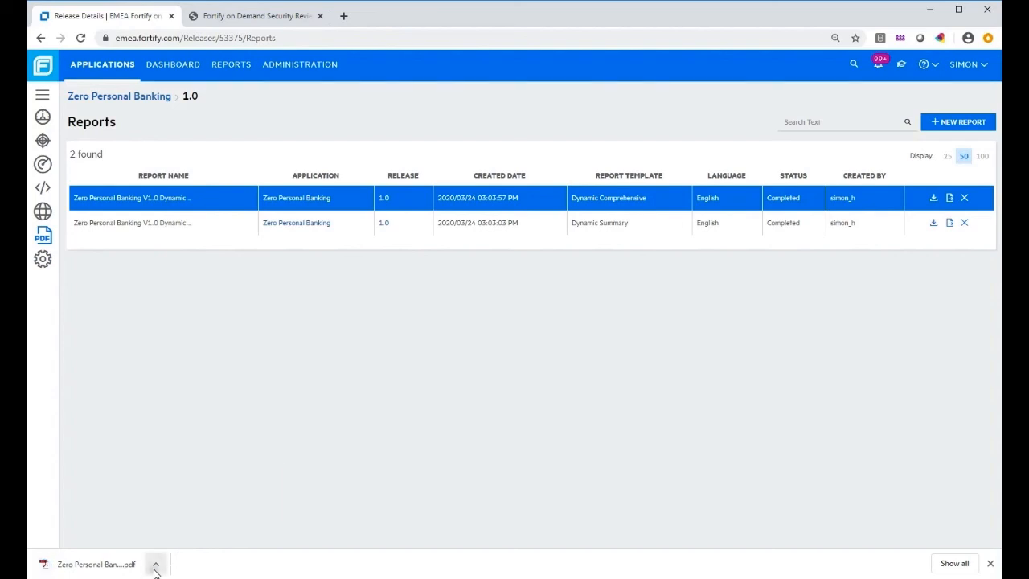
{"action": "left_click", "coordinate": [155, 563]}
{"action": "left_click", "coordinate": [198, 473]}
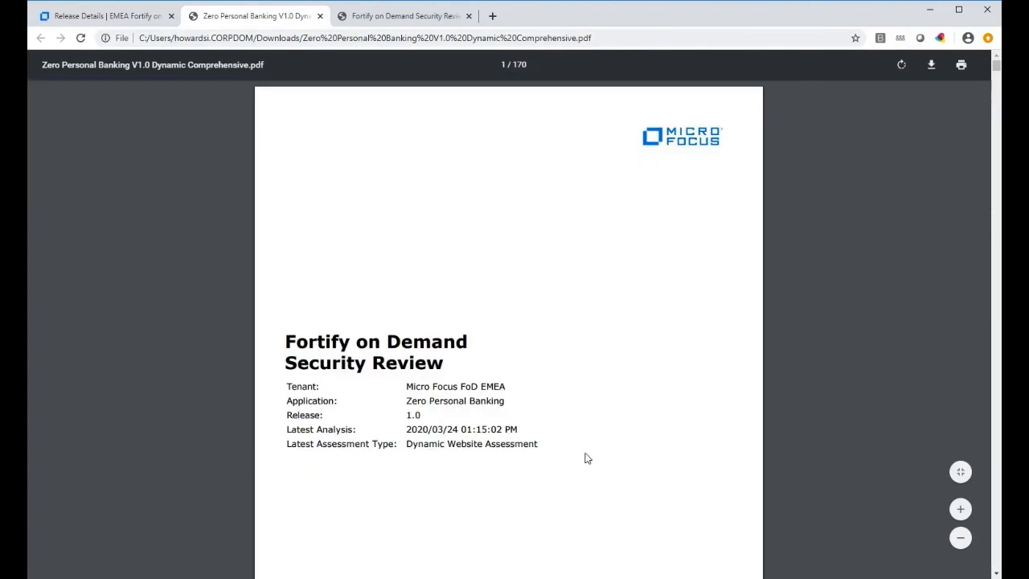
Look through the Dynamic Comprehensive report's overview pages, from the executive summary to the issue breakdowns by OWASP Top 10 2017 and analysis type
{"action": "scroll", "coordinate": [598, 459], "scroll_direction": "down", "scroll_amount": 10}
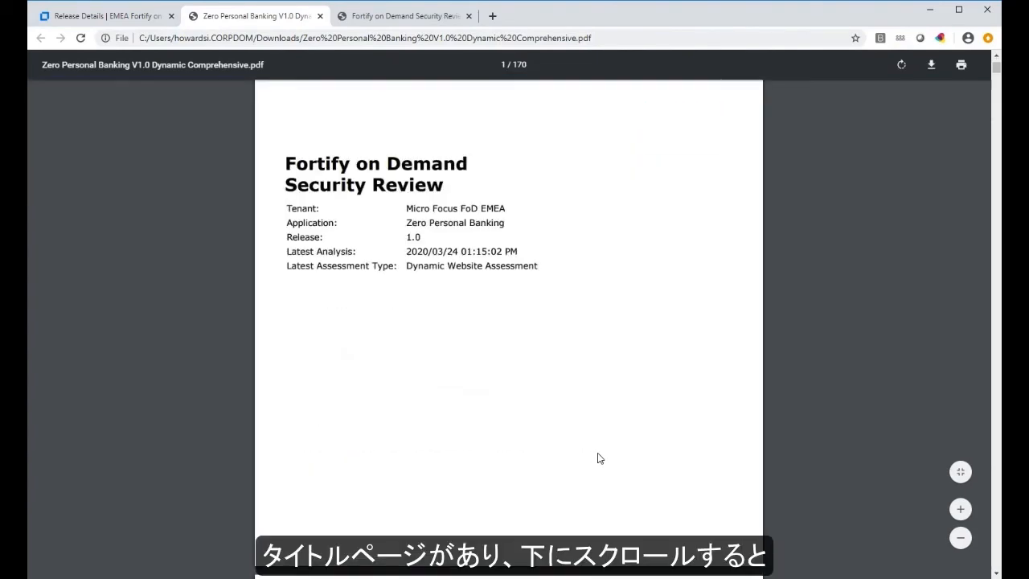
{"action": "scroll", "coordinate": [598, 458], "scroll_direction": "down", "scroll_amount": 3}
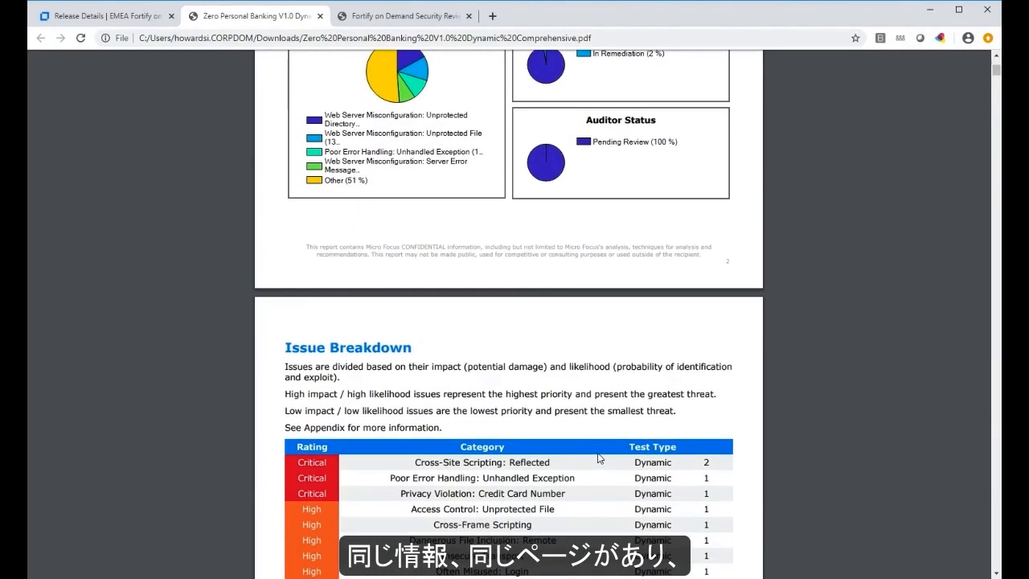
{"action": "scroll", "coordinate": [598, 458], "scroll_direction": "up", "scroll_amount": 4}
{"action": "scroll", "coordinate": [598, 458], "scroll_direction": "down", "scroll_amount": 8}
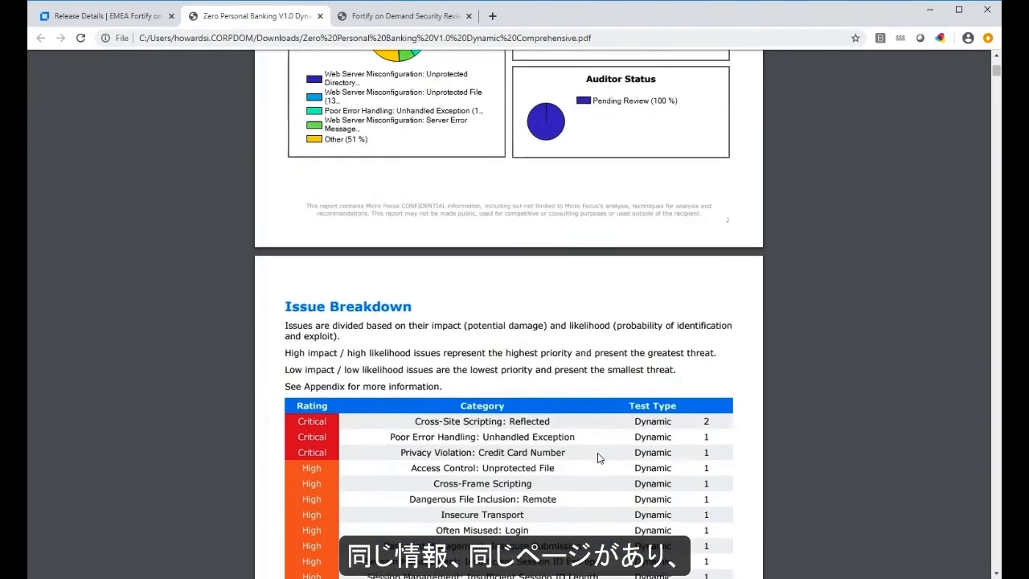
{"action": "scroll", "coordinate": [598, 458], "scroll_direction": "down", "scroll_amount": 8}
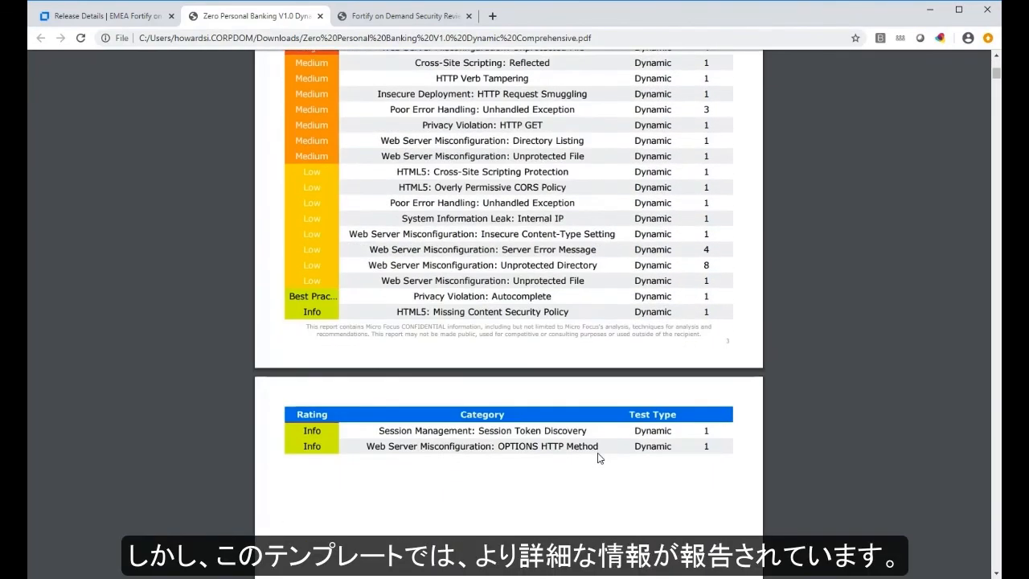
{"action": "scroll", "coordinate": [598, 458], "scroll_direction": "down", "scroll_amount": 8}
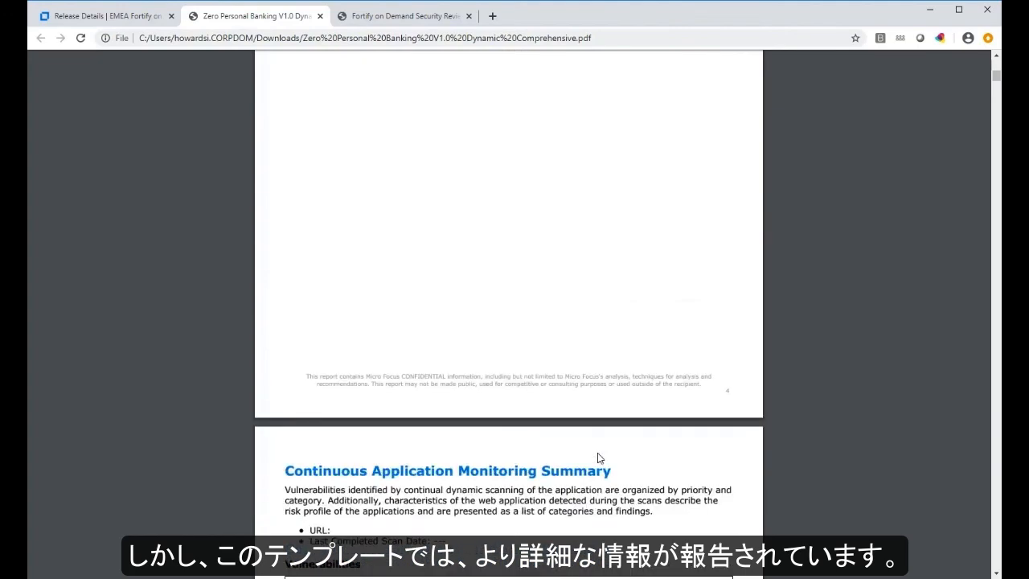
{"action": "scroll", "coordinate": [598, 458], "scroll_direction": "down", "scroll_amount": 10}
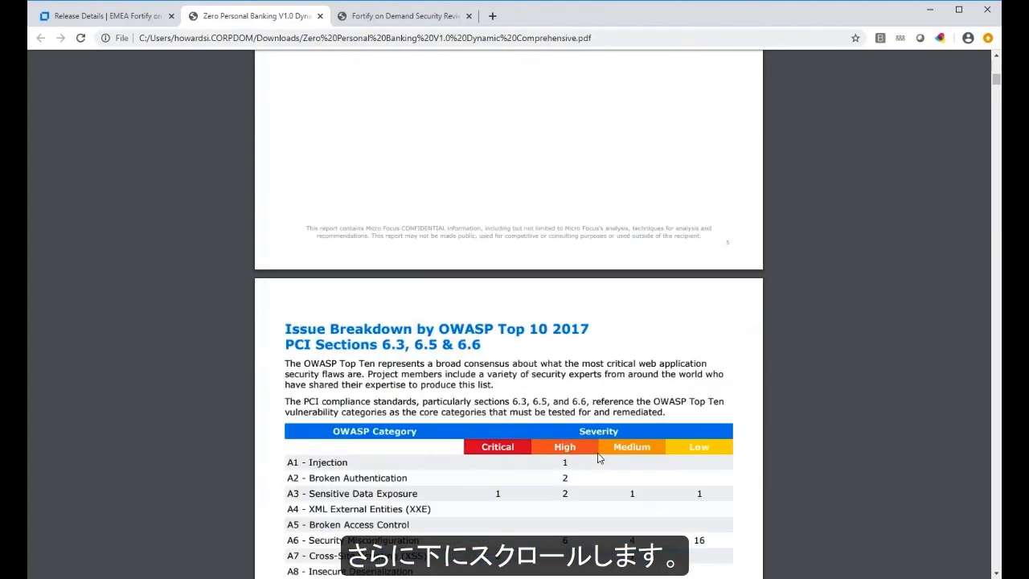
{"action": "scroll", "coordinate": [597, 458], "scroll_direction": "down", "scroll_amount": 15}
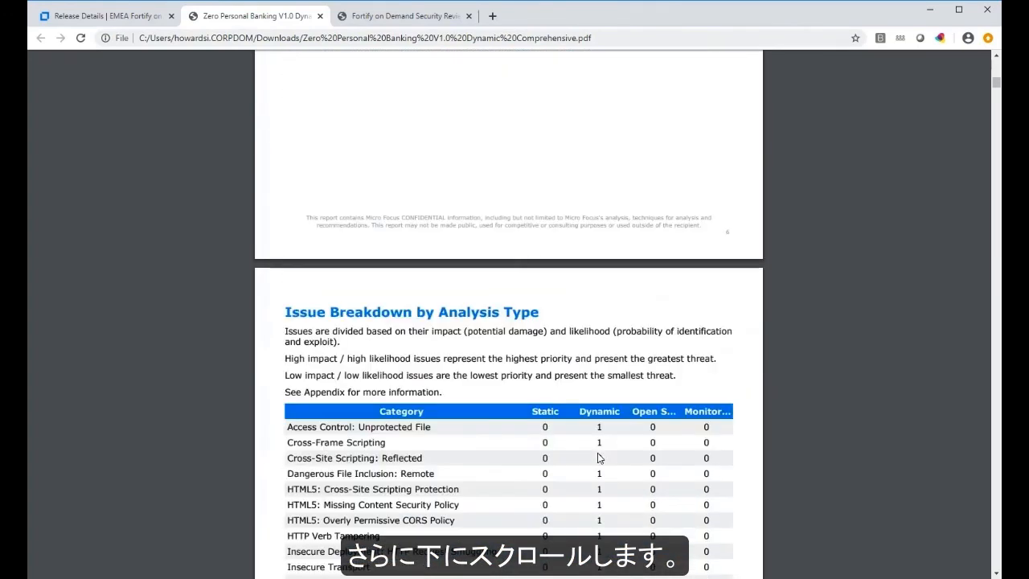
Read the Issue Detail section for Cross-Site Scripting: Reflected through its instances to Poor Error Handling, and return to the release's reports list
{"action": "scroll", "coordinate": [597, 458], "scroll_direction": "down", "scroll_amount": 7}
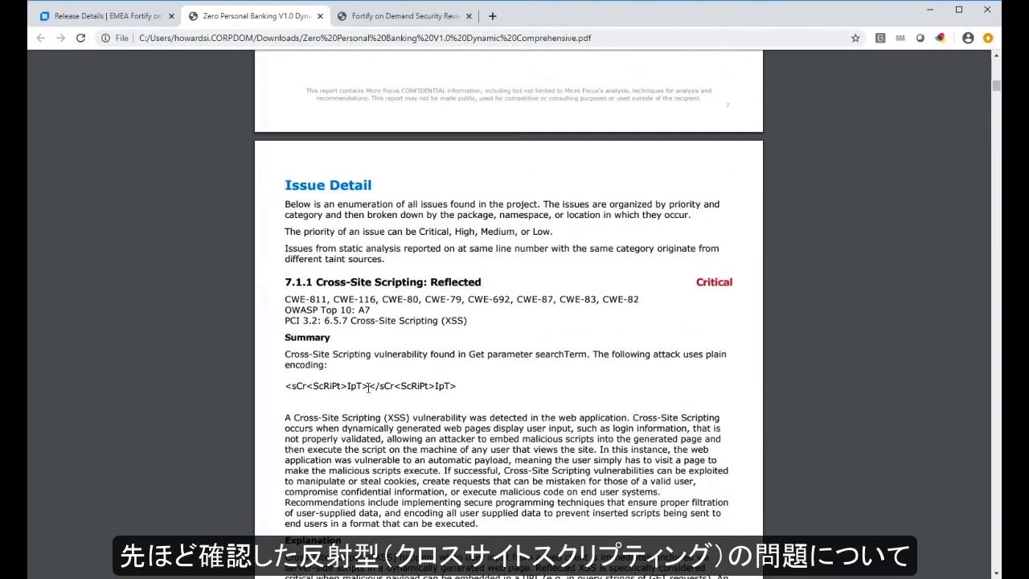
{"action": "scroll", "coordinate": [623, 419], "scroll_direction": "down", "scroll_amount": 4}
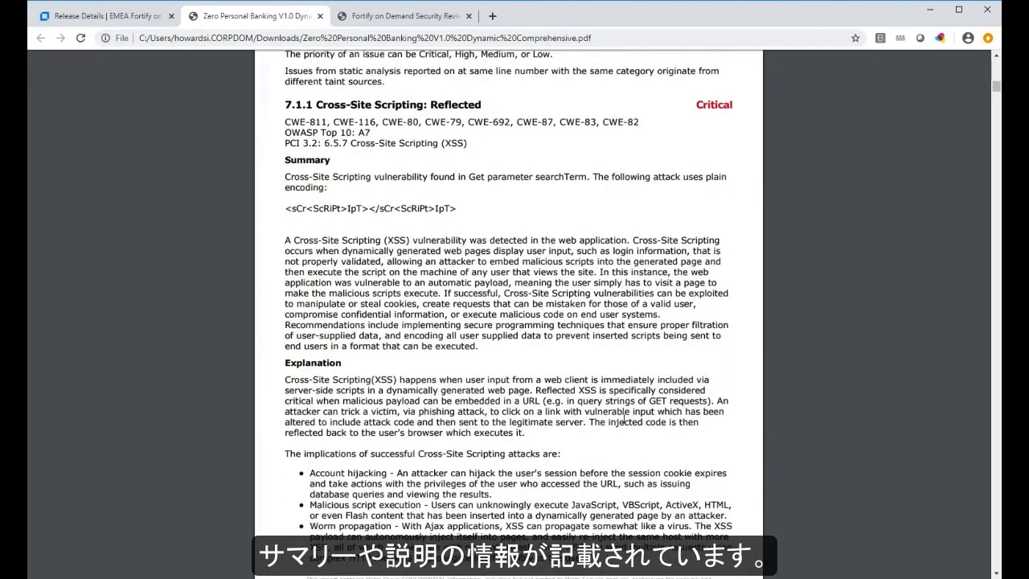
{"action": "scroll", "coordinate": [624, 419], "scroll_direction": "down", "scroll_amount": 12}
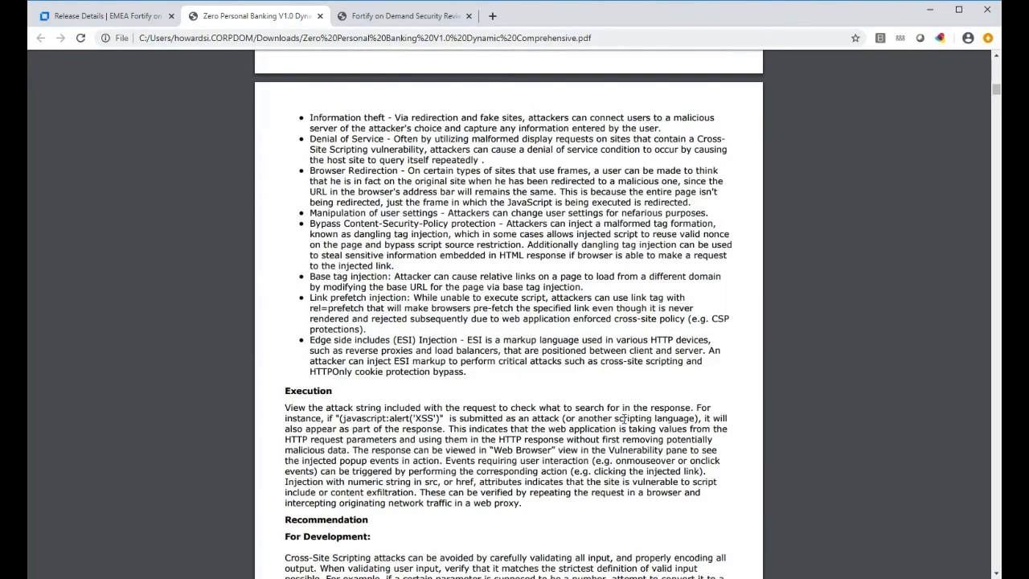
{"action": "scroll", "coordinate": [624, 419], "scroll_direction": "down", "scroll_amount": 12}
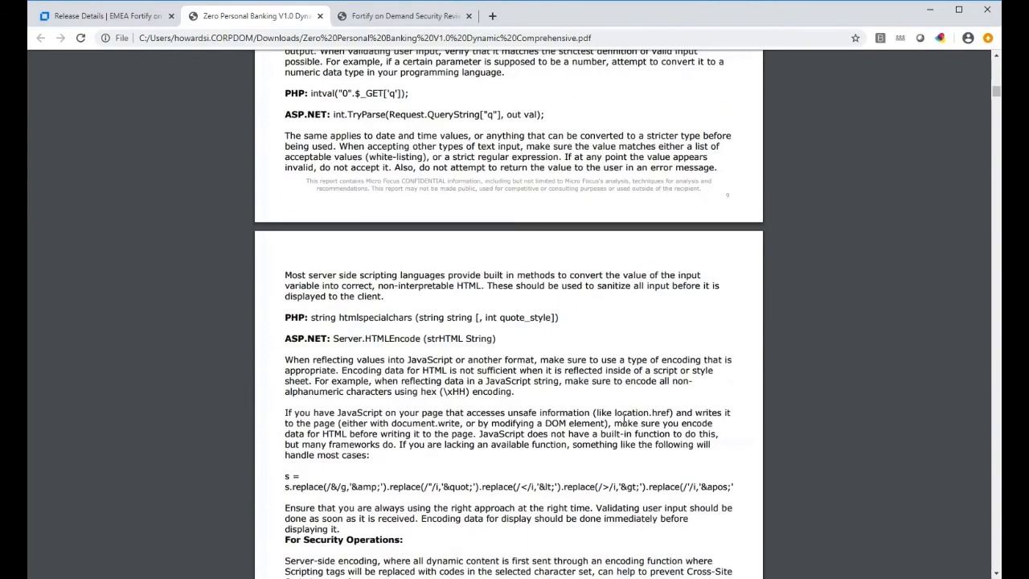
{"action": "scroll", "coordinate": [623, 418], "scroll_direction": "down", "scroll_amount": 15}
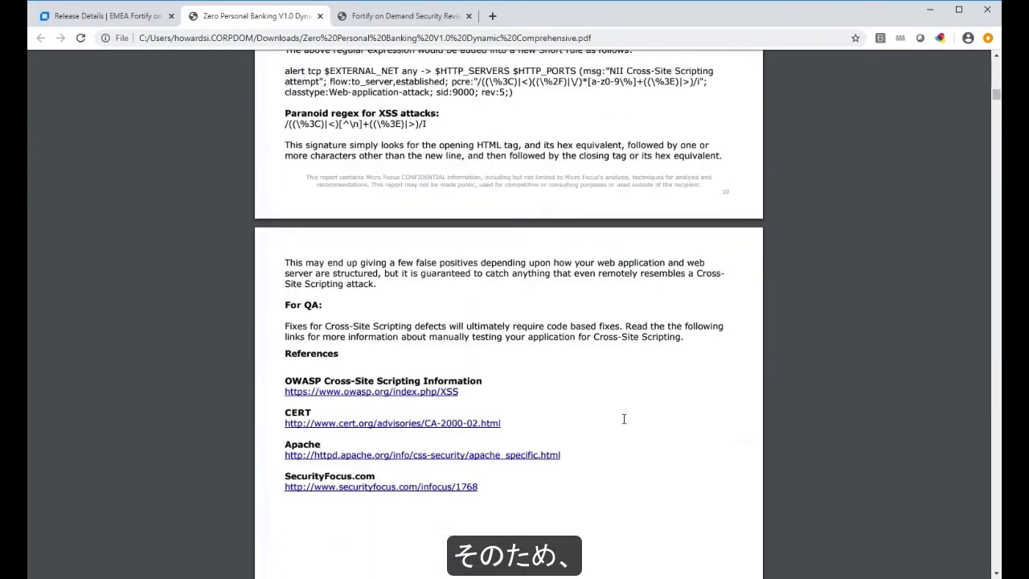
{"action": "scroll", "coordinate": [624, 419], "scroll_direction": "down", "scroll_amount": 7}
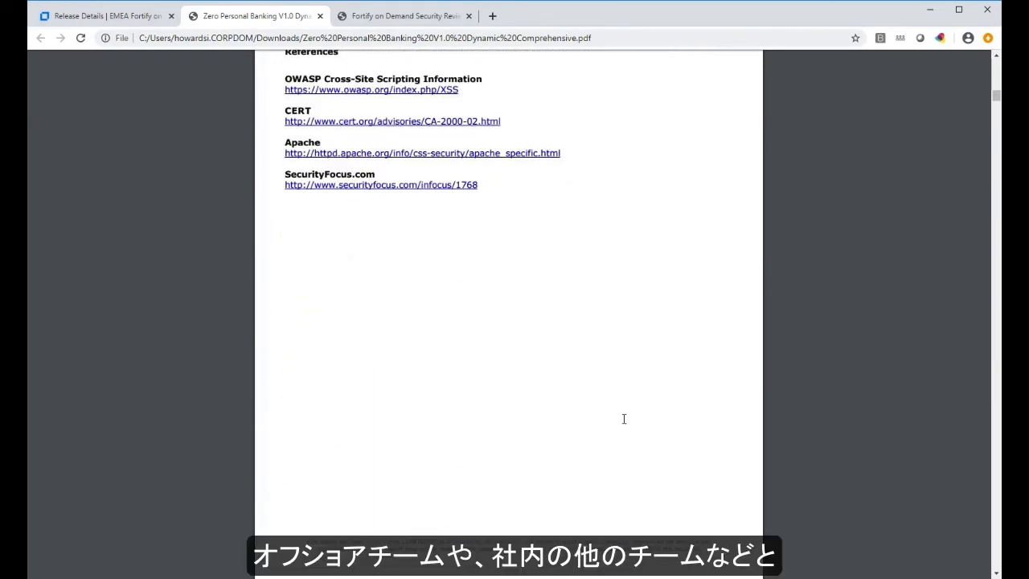
{"action": "scroll", "coordinate": [623, 419], "scroll_direction": "down", "scroll_amount": 7}
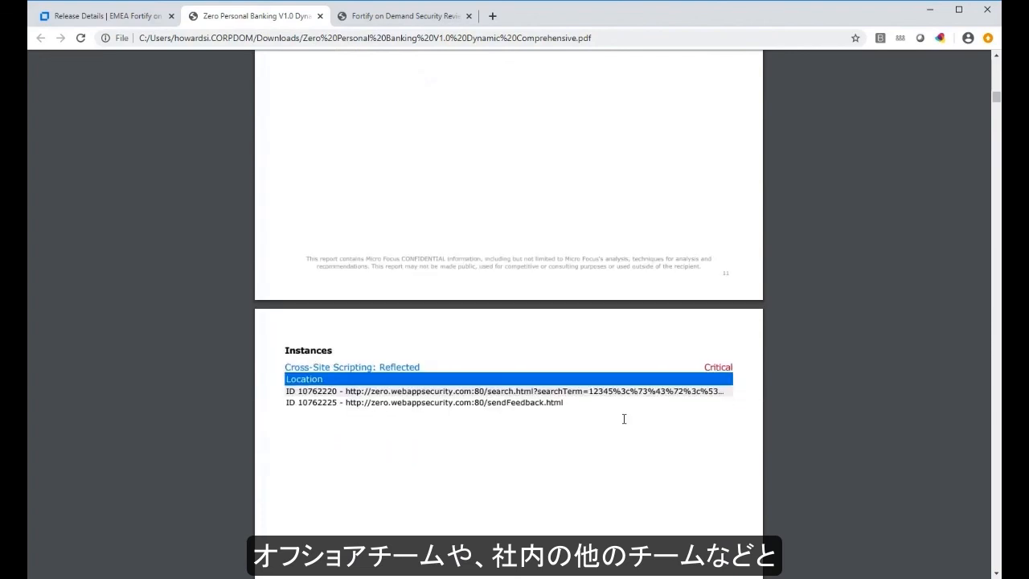
{"action": "scroll", "coordinate": [624, 419], "scroll_direction": "down", "scroll_amount": 8}
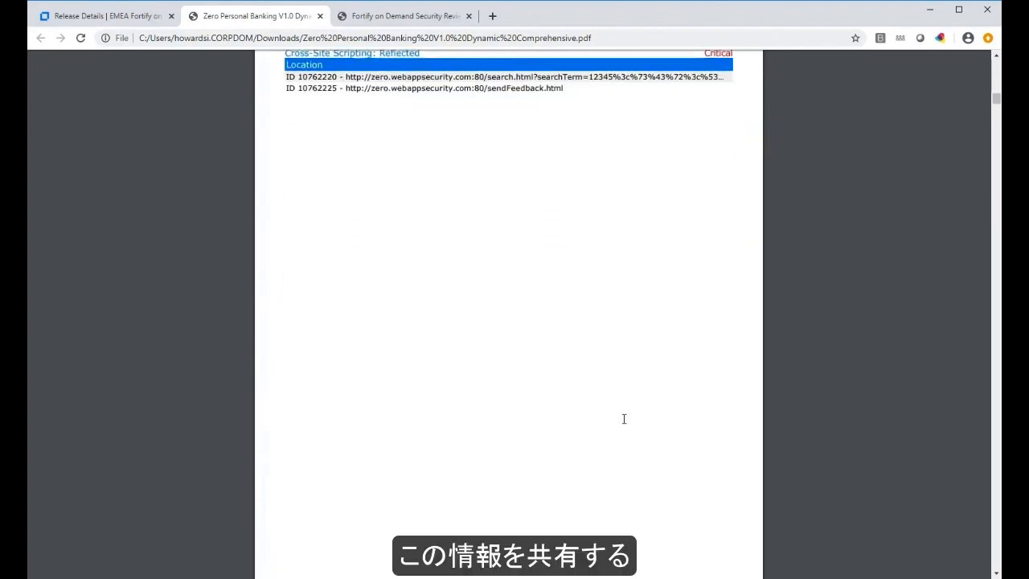
{"action": "scroll", "coordinate": [624, 419], "scroll_direction": "down", "scroll_amount": 9}
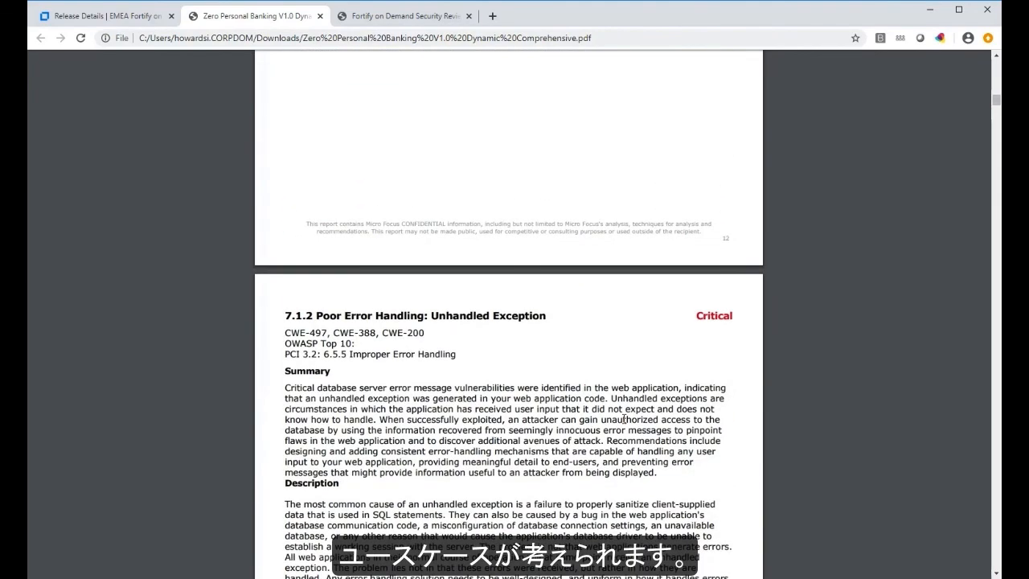
{"action": "scroll", "coordinate": [624, 418], "scroll_direction": "up", "scroll_amount": 3}
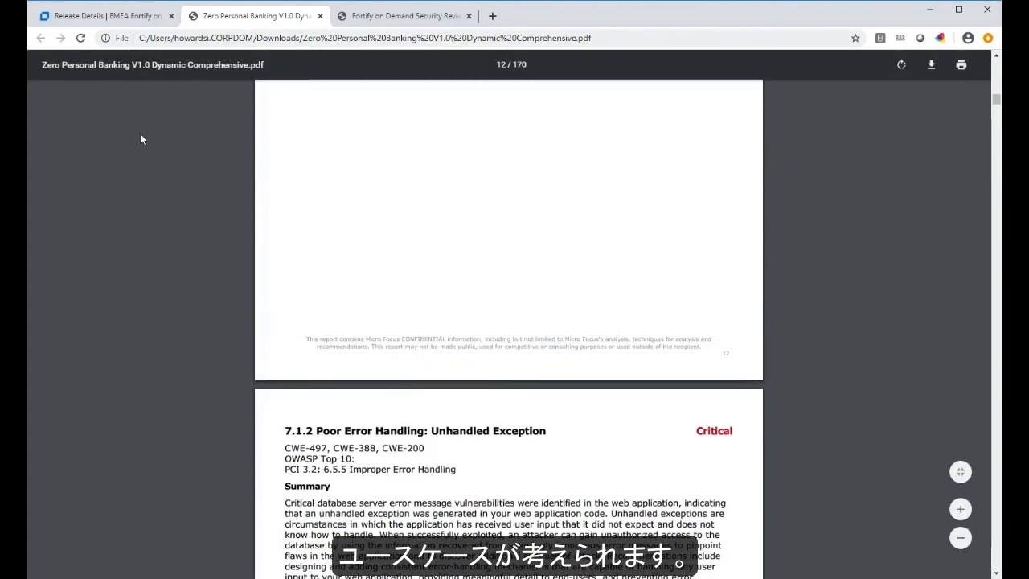
{"action": "left_click", "coordinate": [113, 23]}
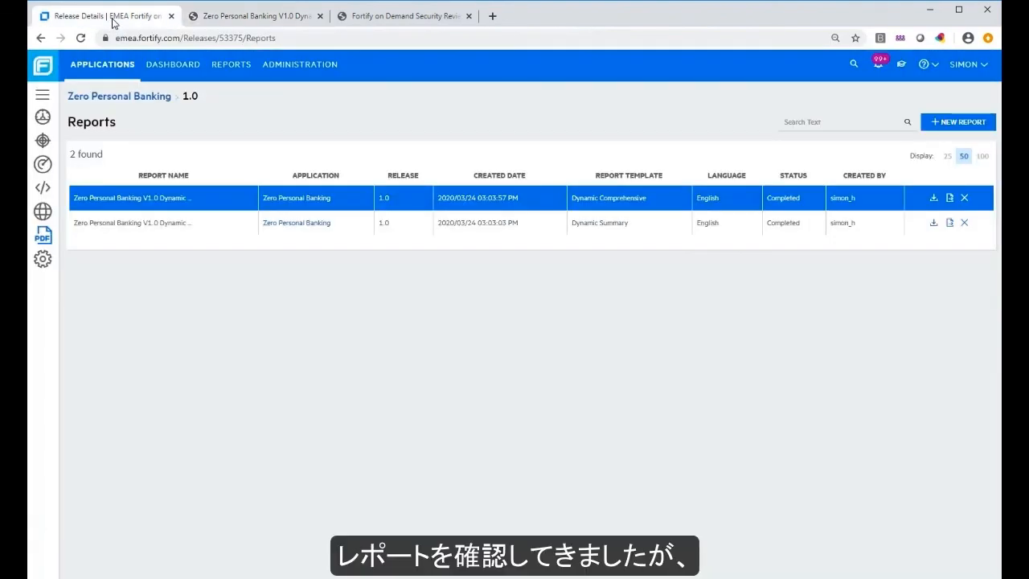